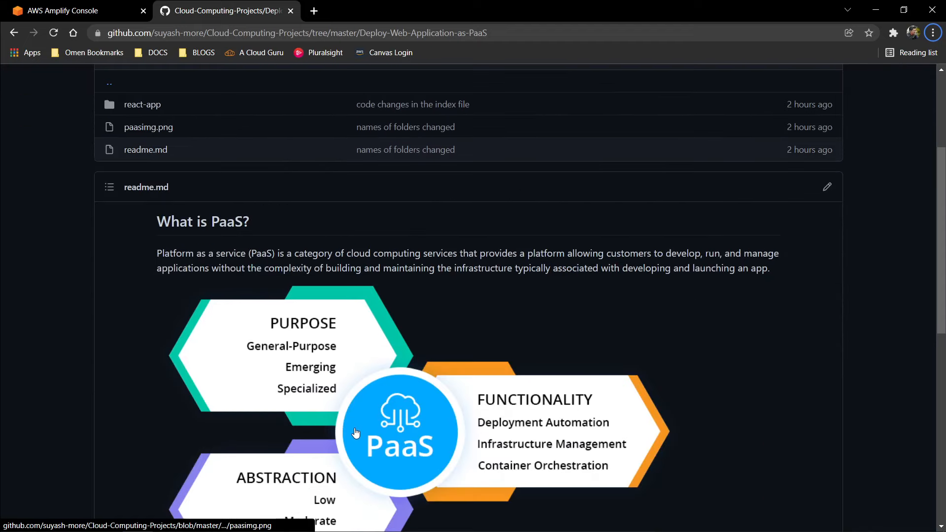
Step: Examine the PaaS readme on GitHub and the AWS Amplify overview page down to its Get started options
{"action": "scroll", "coordinate": [359, 424], "scroll_direction": "up", "scroll_amount": 4}
{"action": "scroll", "coordinate": [450, 441], "scroll_direction": "down", "scroll_amount": 5}
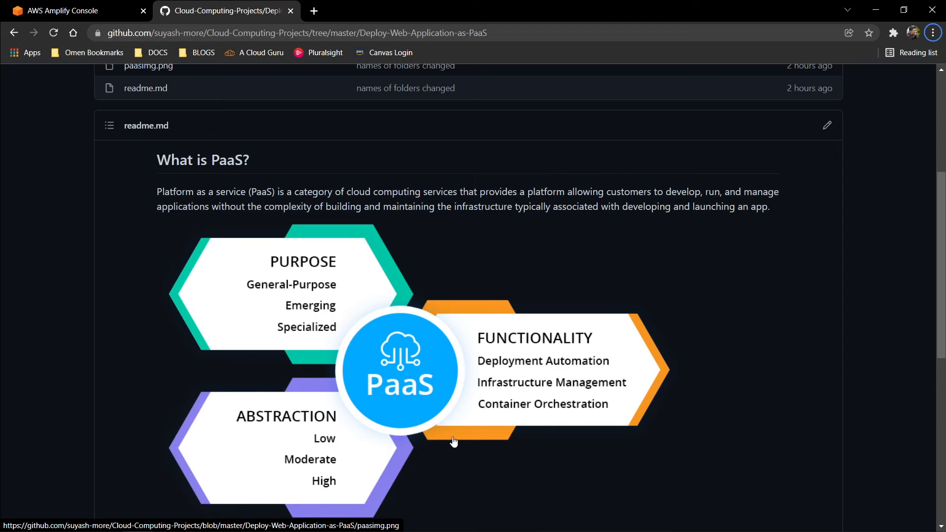
{"action": "left_click", "coordinate": [89, 8]}
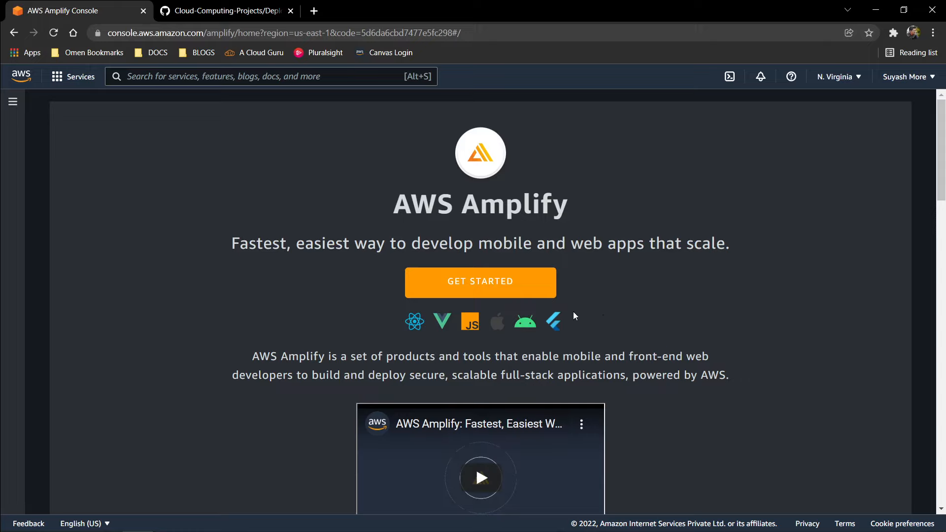
{"action": "scroll", "coordinate": [574, 315], "scroll_direction": "down", "scroll_amount": 9}
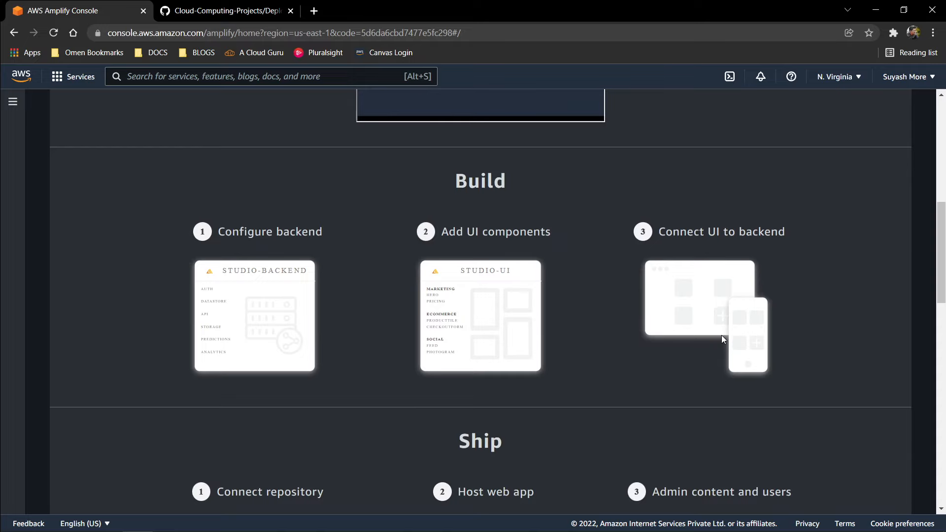
{"action": "scroll", "coordinate": [722, 336], "scroll_direction": "up", "scroll_amount": 10}
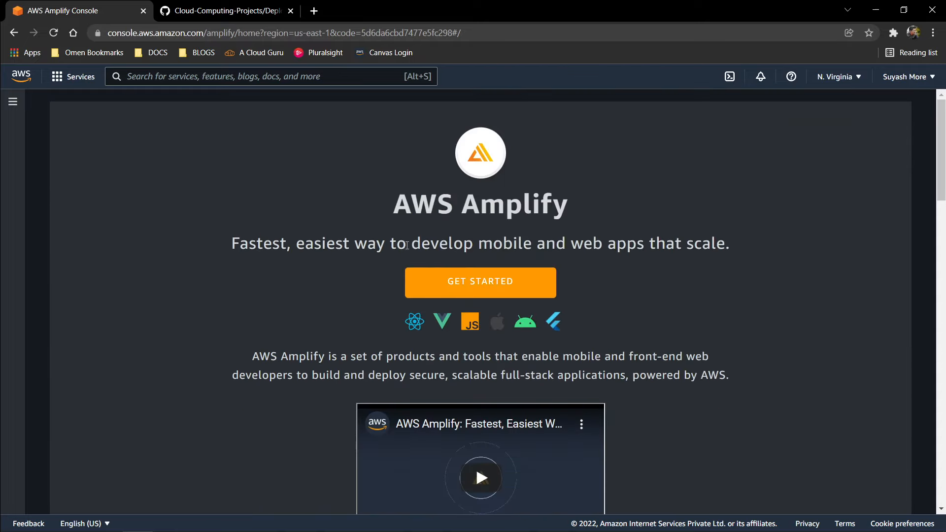
{"action": "scroll", "coordinate": [676, 298], "scroll_direction": "down", "scroll_amount": 2}
{"action": "scroll", "coordinate": [676, 297], "scroll_direction": "up", "scroll_amount": 2}
{"action": "scroll", "coordinate": [723, 355], "scroll_direction": "down", "scroll_amount": 20}
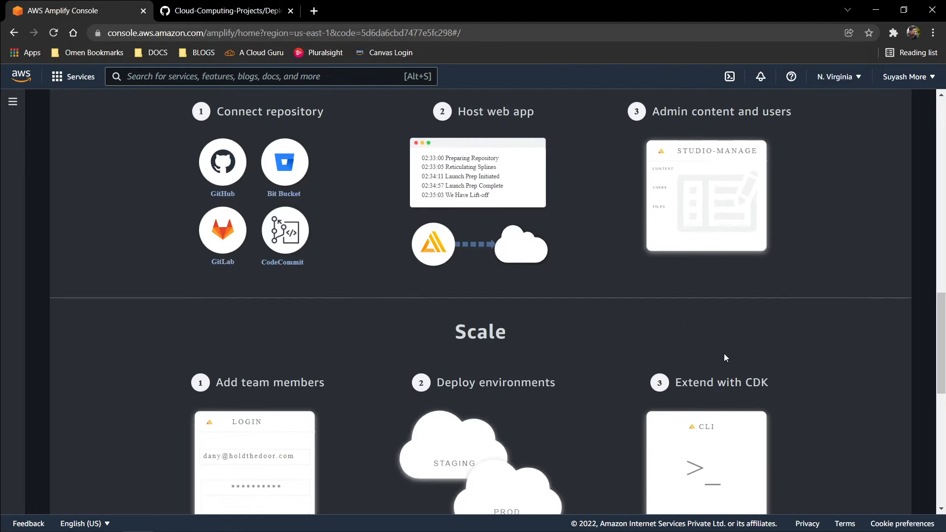
{"action": "scroll", "coordinate": [724, 353], "scroll_direction": "down", "scroll_amount": 2}
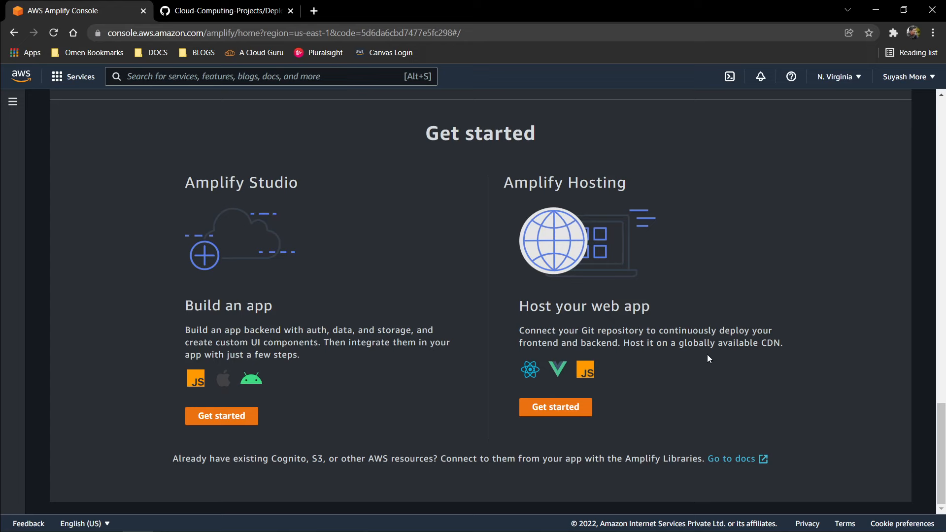
{"action": "scroll", "coordinate": [708, 354], "scroll_direction": "up", "scroll_amount": 10}
{"action": "key", "text": "alt+Tab"}
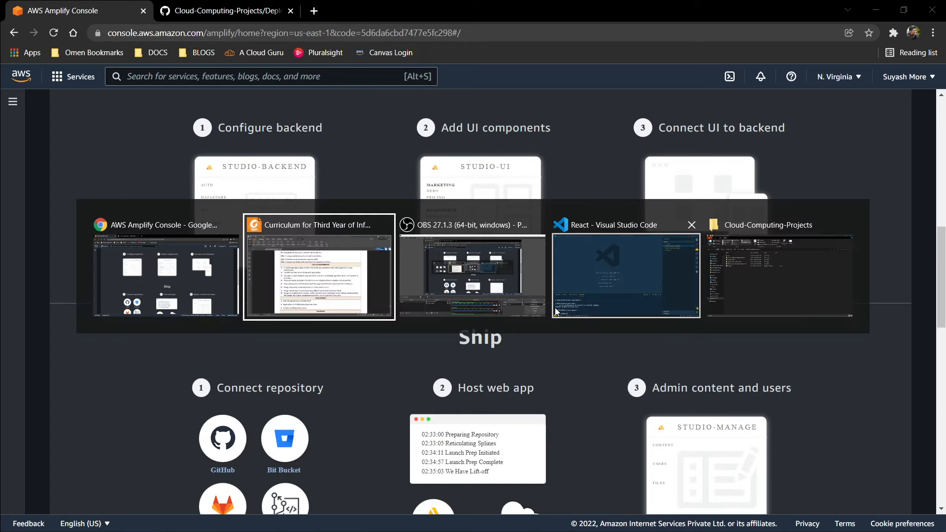
{"action": "left_click", "coordinate": [223, 263]}
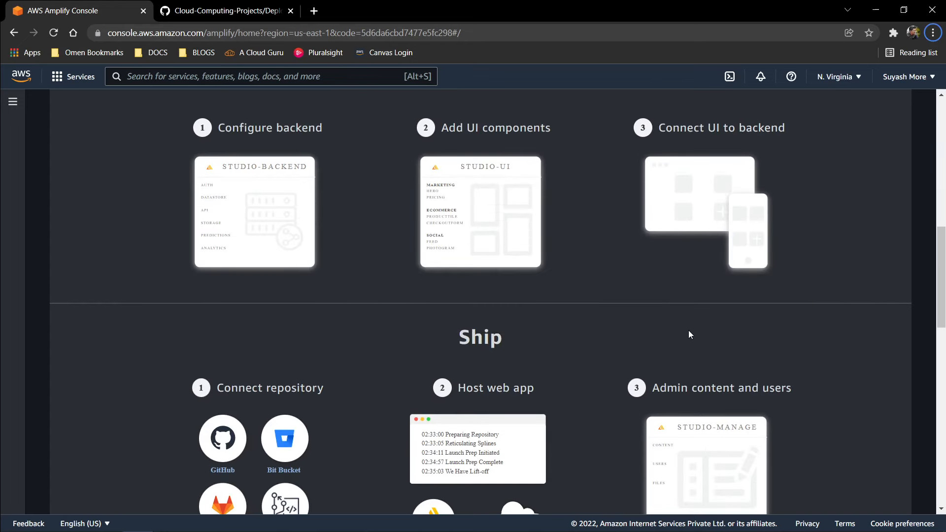
{"action": "scroll", "coordinate": [688, 333], "scroll_direction": "down", "scroll_amount": 9}
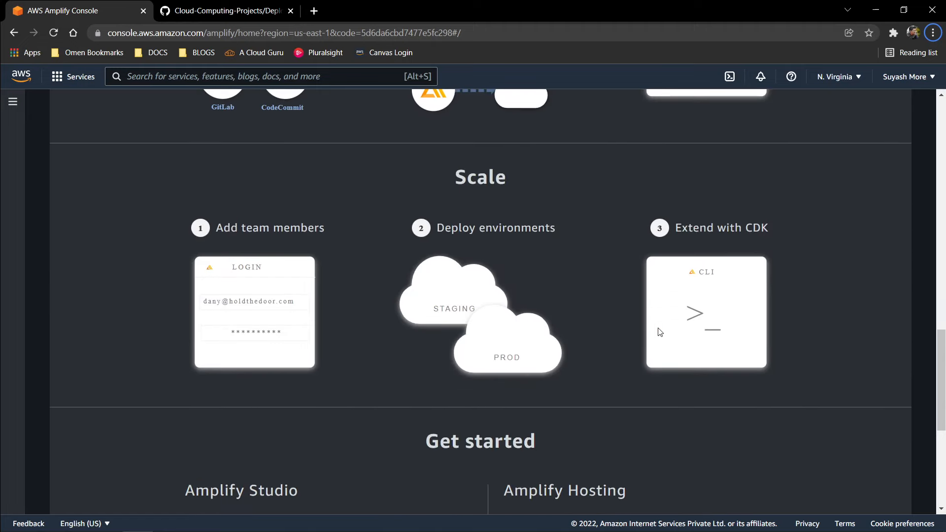
{"action": "scroll", "coordinate": [660, 332], "scroll_direction": "down", "scroll_amount": 6}
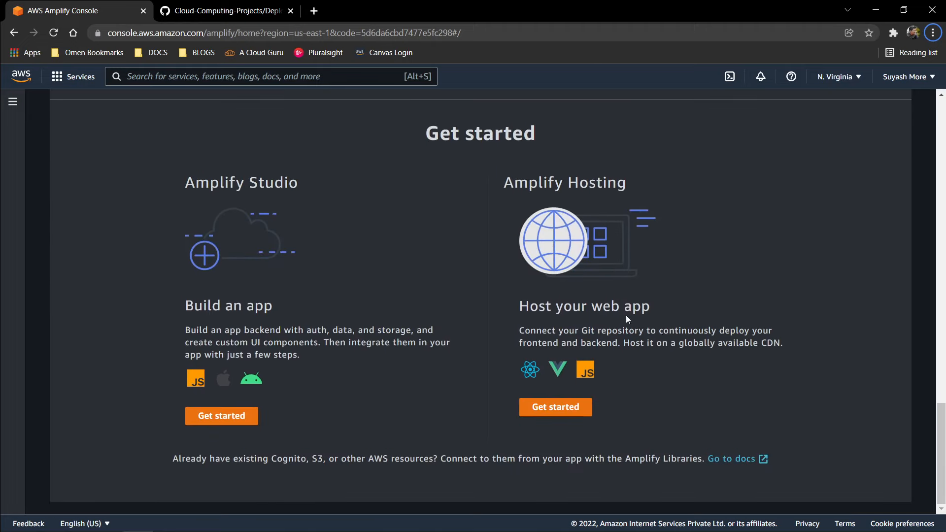
Step: Switch to Visual Studio Code and change the terminal's working directory to react-app
{"action": "key", "text": "alt+Tab"}
{"action": "left_click", "coordinate": [643, 283]}
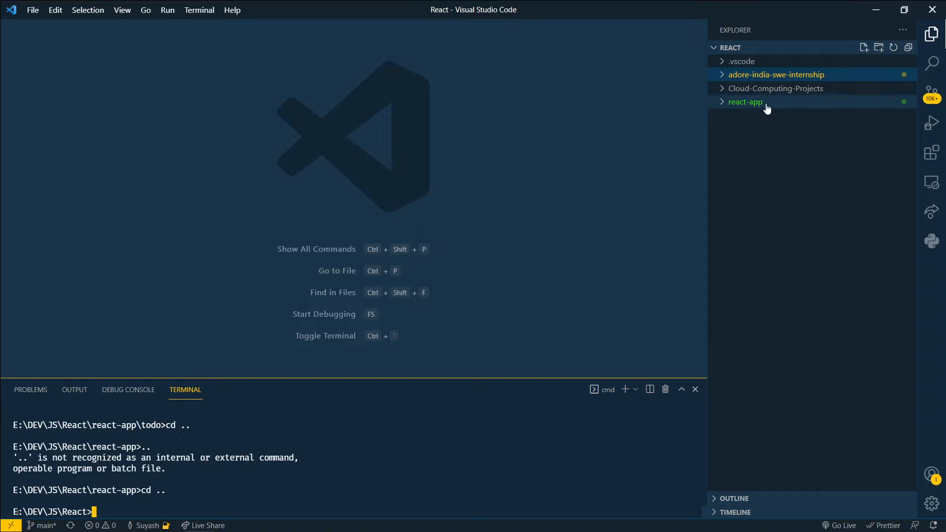
{"action": "type", "text": "cd react-app"}
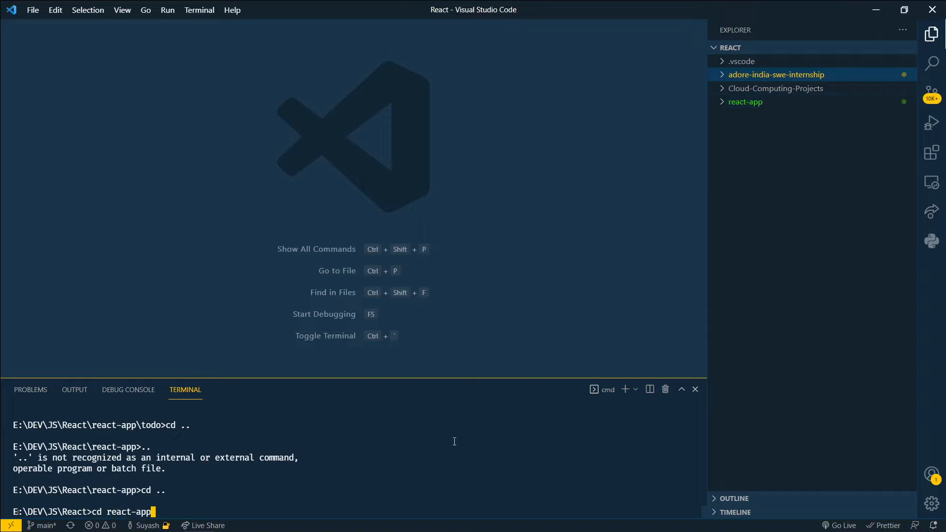
{"action": "key", "text": "Return"}
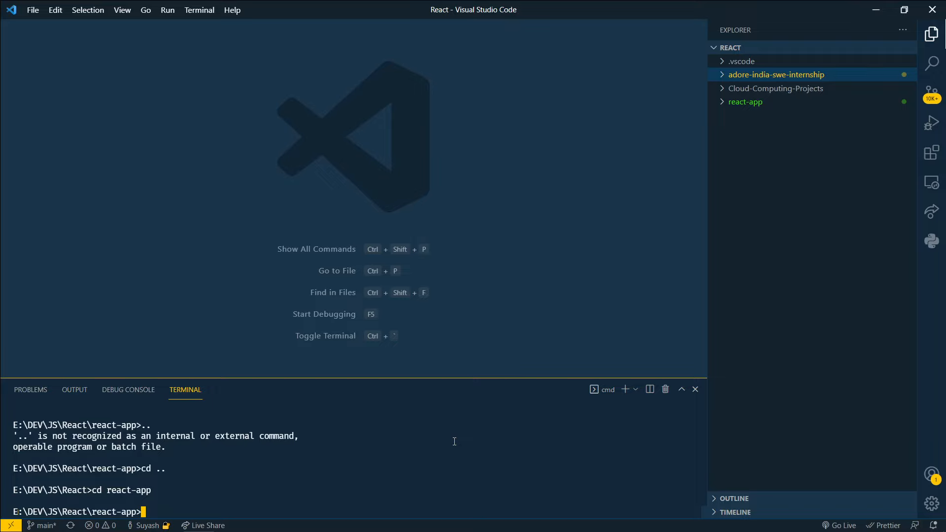
Step: Write the command "npx create-react-app {appname}" in the terminal without running it
{"action": "type", "text": "npx create-react-ao"}
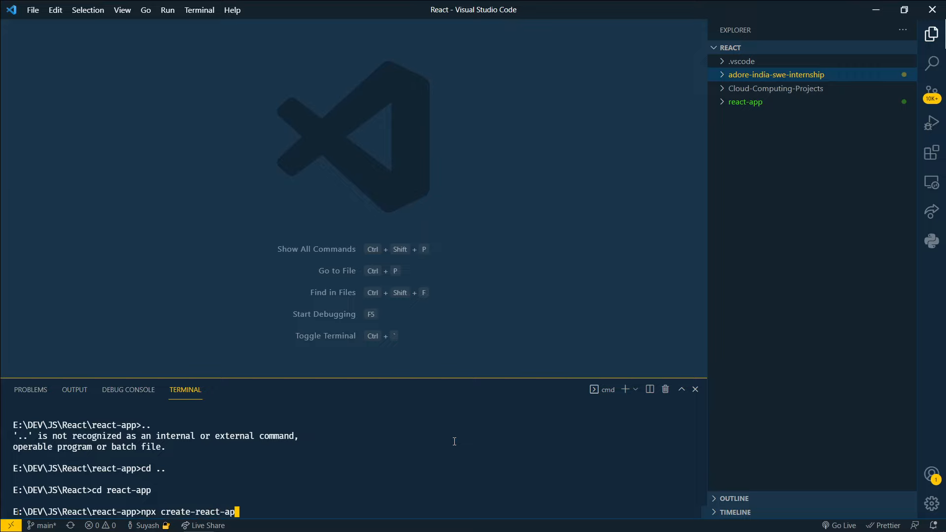
{"action": "type", "text": "p {appnma"}
{"action": "type", "text": "e}"}
{"action": "key", "text": "Left"}
{"action": "key", "text": "Left"}
{"action": "key", "text": "Left"}
{"action": "key", "text": "BackSpace"}
{"action": "key", "text": "Right"}
{"action": "type", "text": "m"}
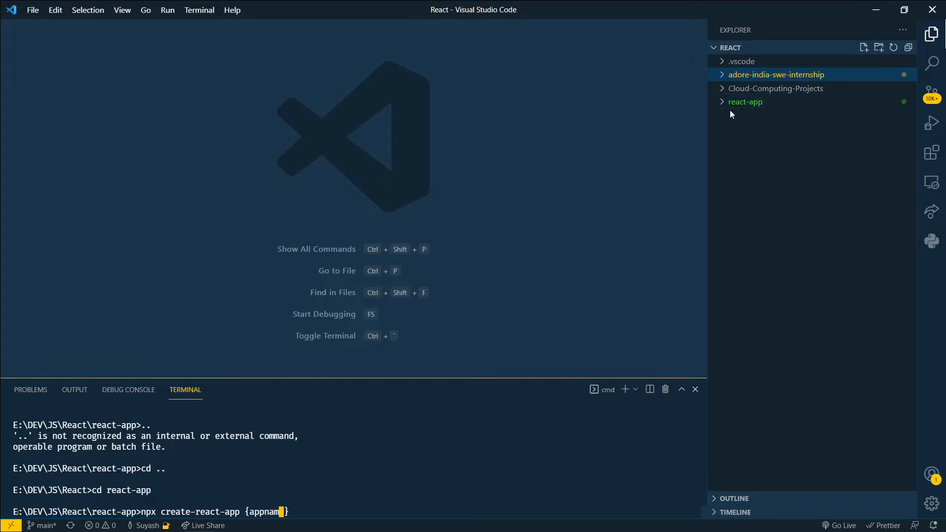
Step: Expand the react-app folder in the file tree and submit the create-react-app command prefixed with #
{"action": "left_click", "coordinate": [752, 102]}
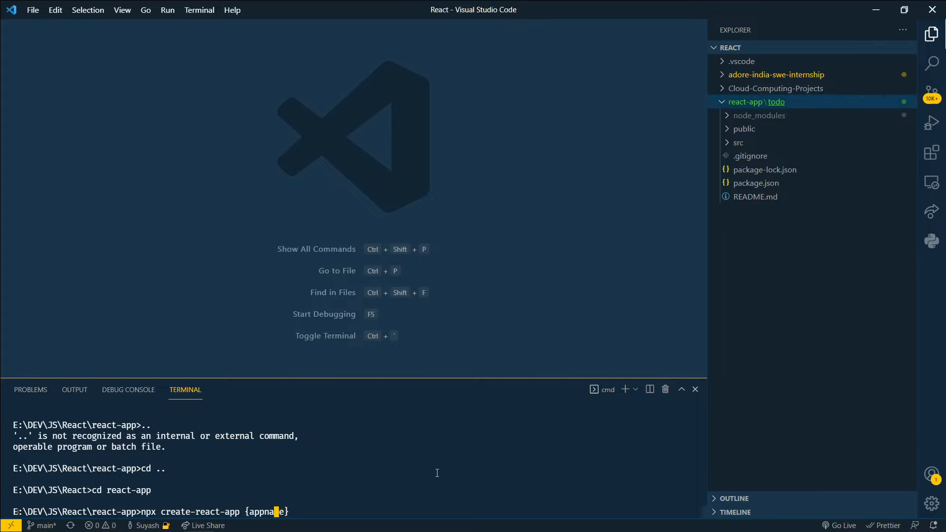
{"action": "key", "text": "Left"}
{"action": "key", "text": "Left"}
{"action": "key", "text": "Left"}
{"action": "key", "text": "Left"}
{"action": "key", "text": "Left"}
{"action": "key", "text": "Left"}
{"action": "key", "text": "Left"}
{"action": "key", "text": "Left"}
{"action": "key", "text": "Left"}
{"action": "key", "text": "Left"}
{"action": "key", "text": "Left"}
{"action": "key", "text": "Left"}
{"action": "key", "text": "Left"}
{"action": "key", "text": "Left"}
{"action": "key", "text": "Left"}
{"action": "key", "text": "Left"}
{"action": "key", "text": "Left"}
{"action": "key", "text": "Left"}
{"action": "key", "text": "Left"}
{"action": "key", "text": "Left"}
{"action": "type", "text": "#"}
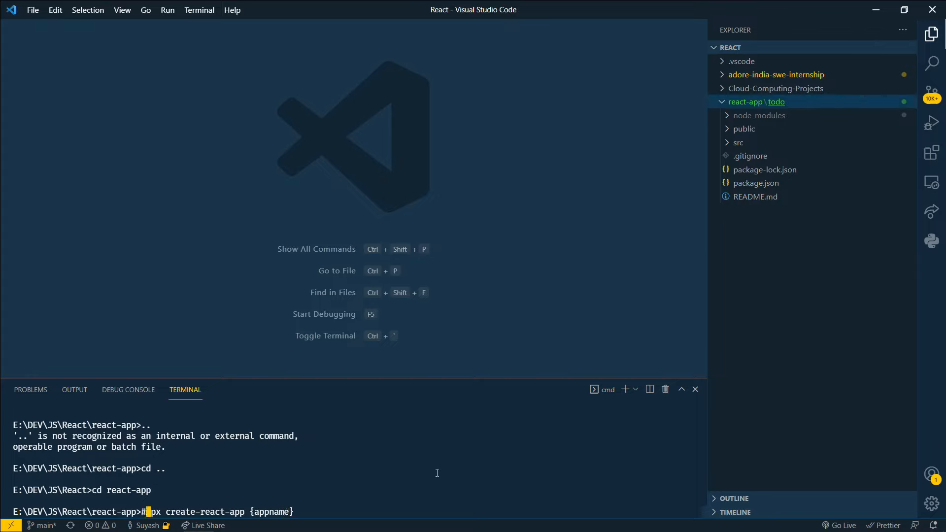
{"action": "key", "text": "Return"}
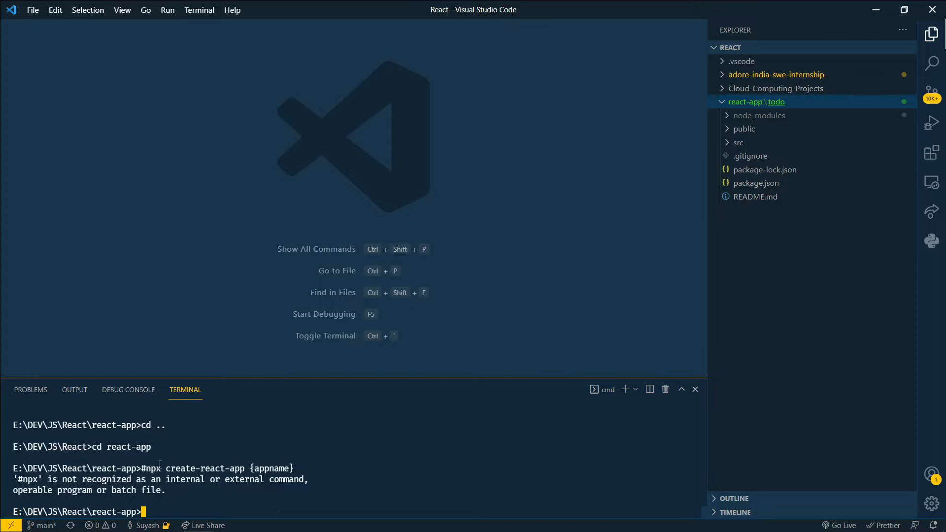
Step: Expand Cloud-Computing-Projects, Deploy-Web-Application-as-PaaS and its react-app folder to examine the project files
{"action": "left_click_drag", "start_coordinate": [149, 469], "coordinate": [320, 471]}
{"action": "left_click", "coordinate": [321, 471]}
{"action": "left_click", "coordinate": [730, 107]}
{"action": "left_click", "coordinate": [739, 107]}
{"action": "left_click", "coordinate": [739, 90]}
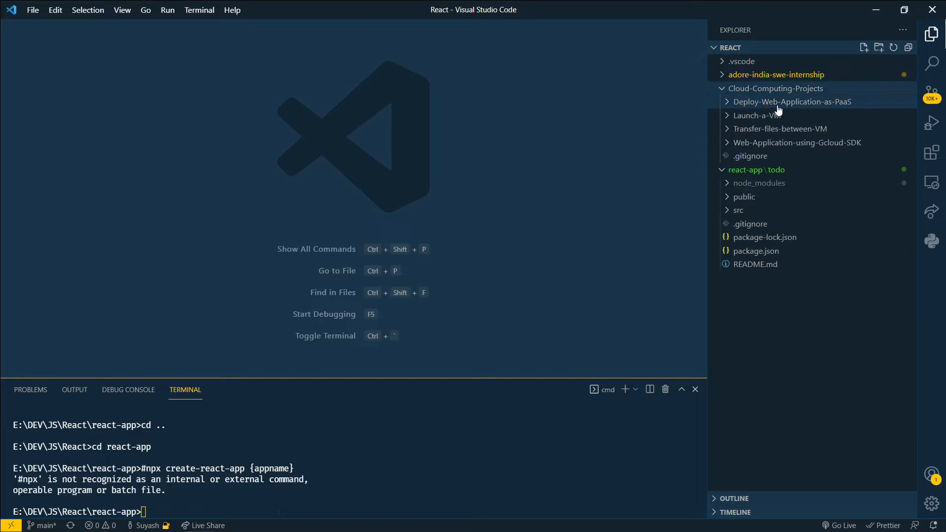
{"action": "left_click", "coordinate": [779, 106]}
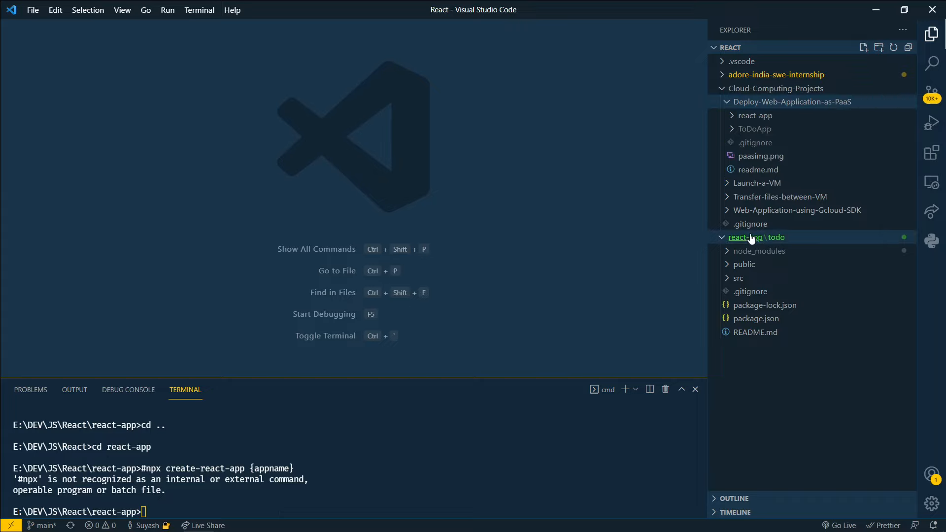
{"action": "left_click", "coordinate": [756, 118]}
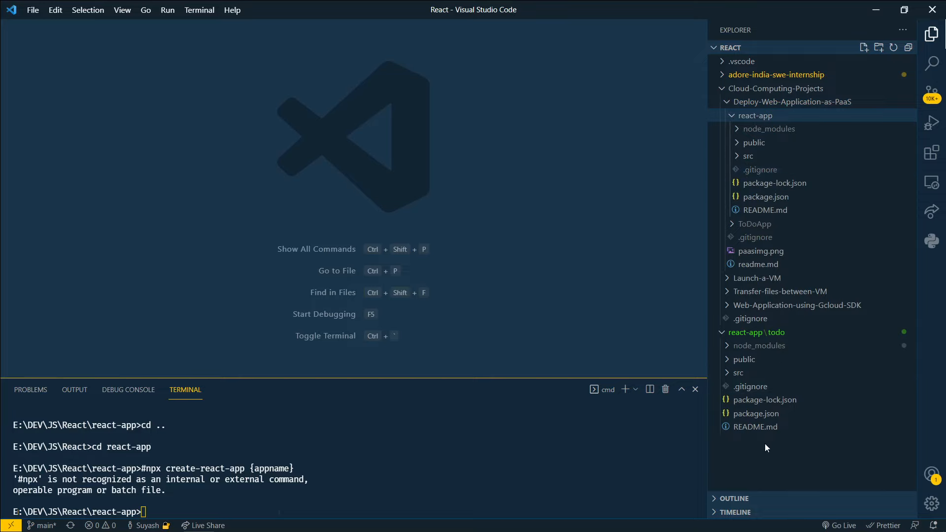
Step: Review the create-react-app command in the terminal and collapse the nested react-app and Cloud-Computing-Projects folders
{"action": "left_click", "coordinate": [181, 486]}
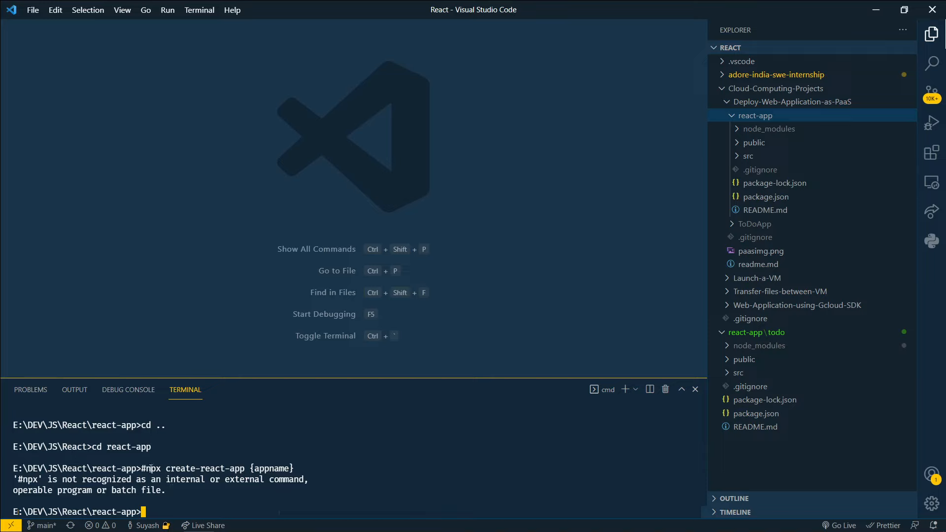
{"action": "left_click_drag", "start_coordinate": [149, 469], "coordinate": [247, 469]}
{"action": "key", "text": "ctrl+c"}
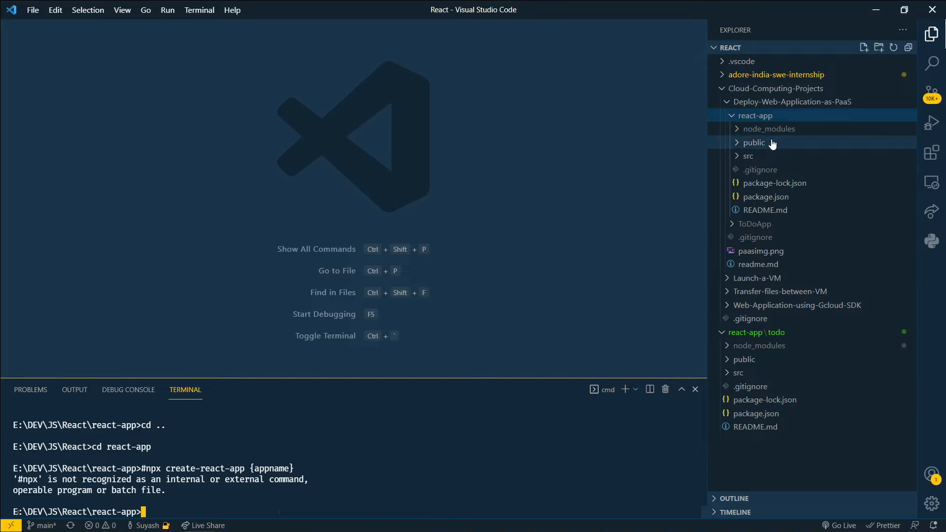
{"action": "left_click", "coordinate": [751, 116]}
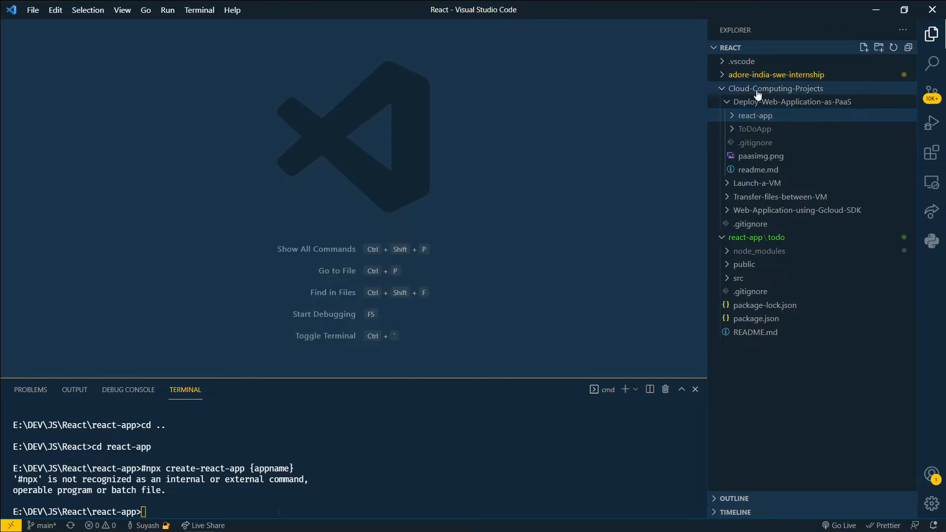
{"action": "left_click", "coordinate": [758, 91]}
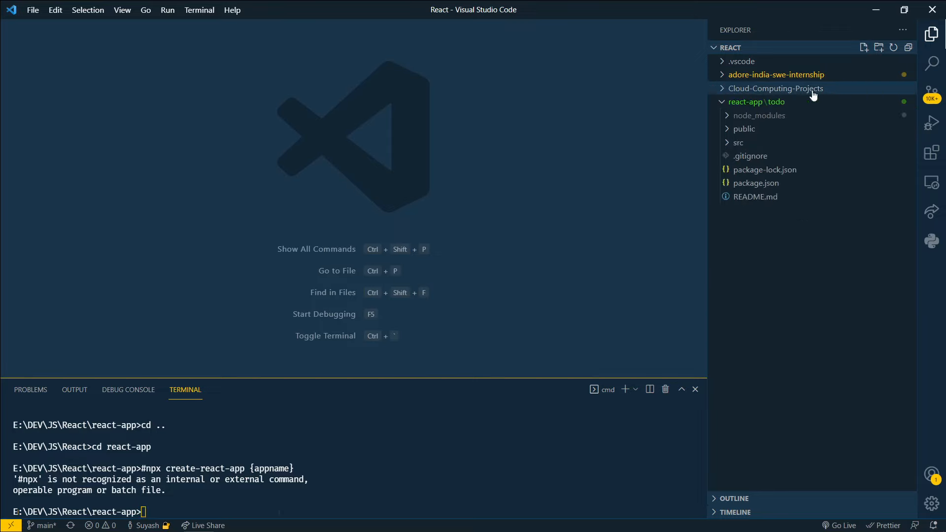
Step: Switch to Chrome and browse the Cloud-Computing-Projects repository on GitHub through Deploy-Web-Application-as-PaaS to its react-app folder
{"action": "key", "text": "alt+Tab"}
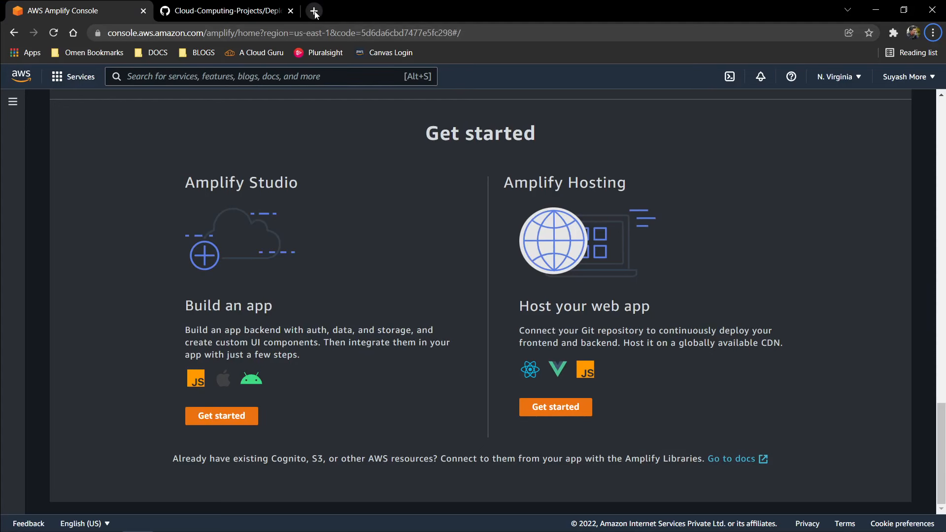
{"action": "left_click", "coordinate": [253, 10]}
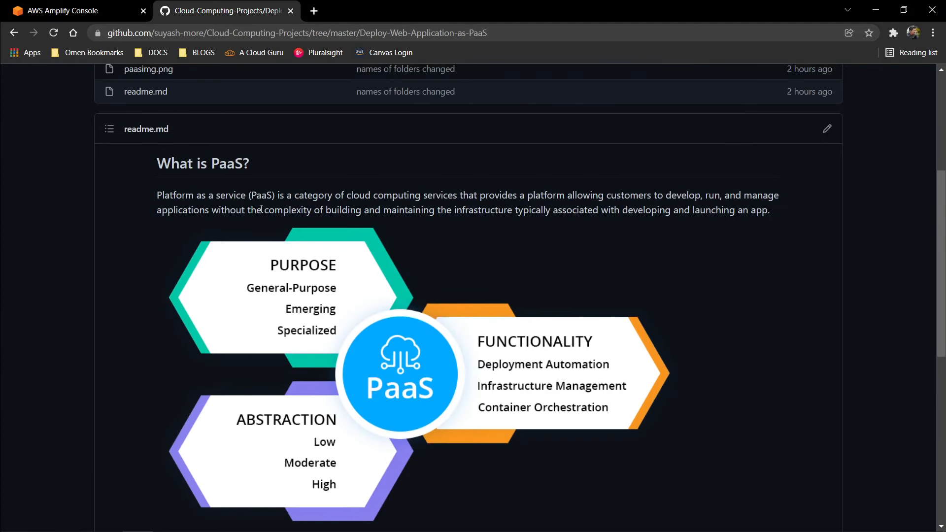
{"action": "scroll", "coordinate": [255, 190], "scroll_direction": "up", "scroll_amount": 5}
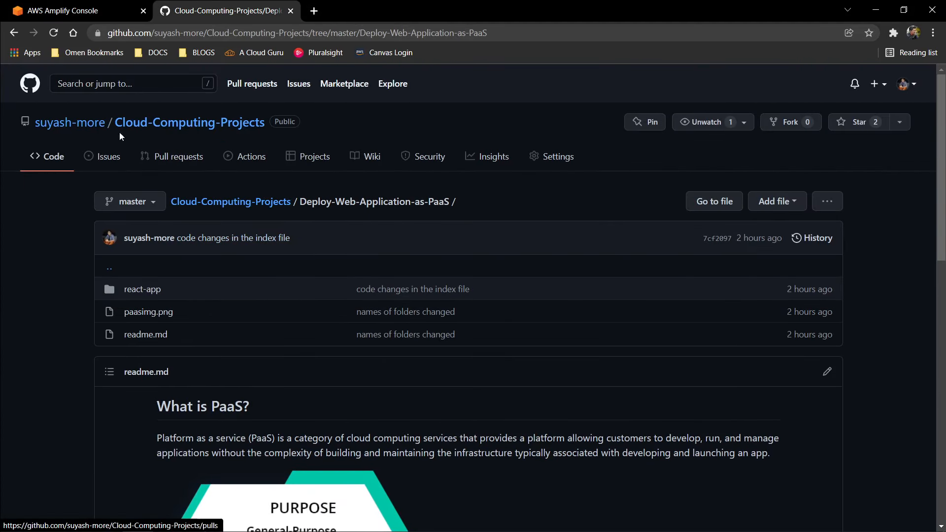
{"action": "left_click", "coordinate": [148, 126]}
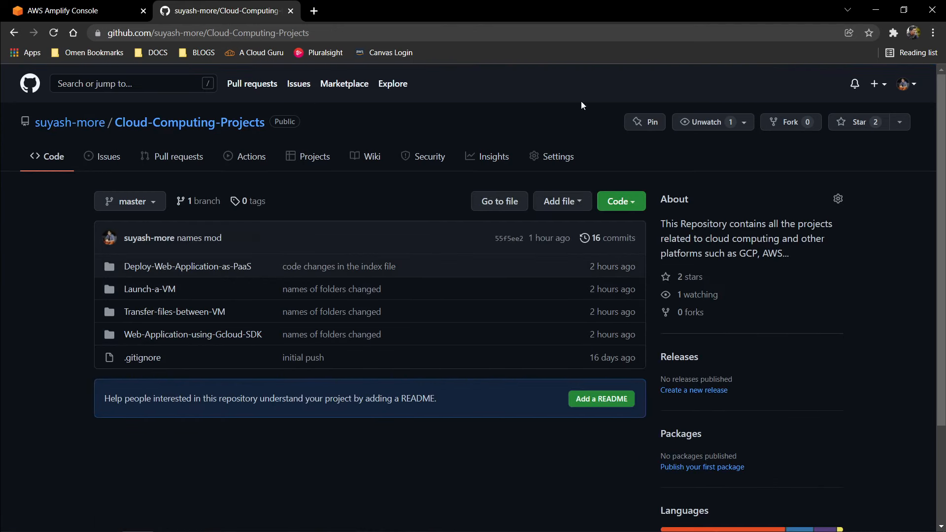
{"action": "left_click", "coordinate": [183, 275]}
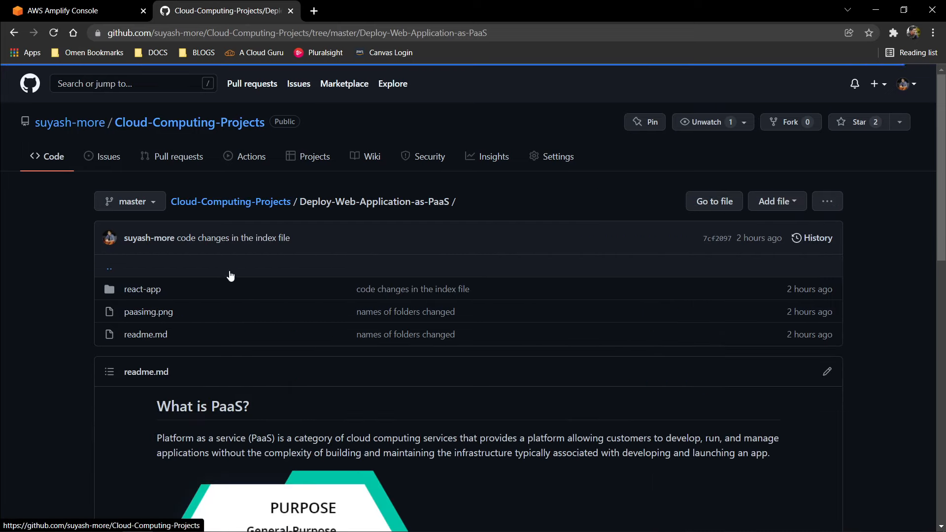
{"action": "scroll", "coordinate": [267, 193], "scroll_direction": "down", "scroll_amount": 3}
{"action": "scroll", "coordinate": [267, 193], "scroll_direction": "up", "scroll_amount": 3}
{"action": "left_click", "coordinate": [135, 222]}
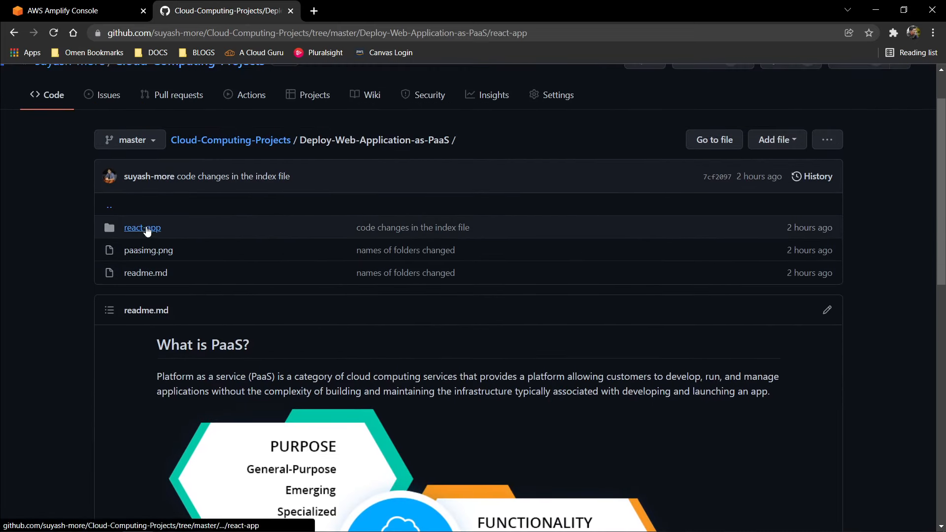
{"action": "scroll", "coordinate": [129, 249], "scroll_direction": "down", "scroll_amount": 3}
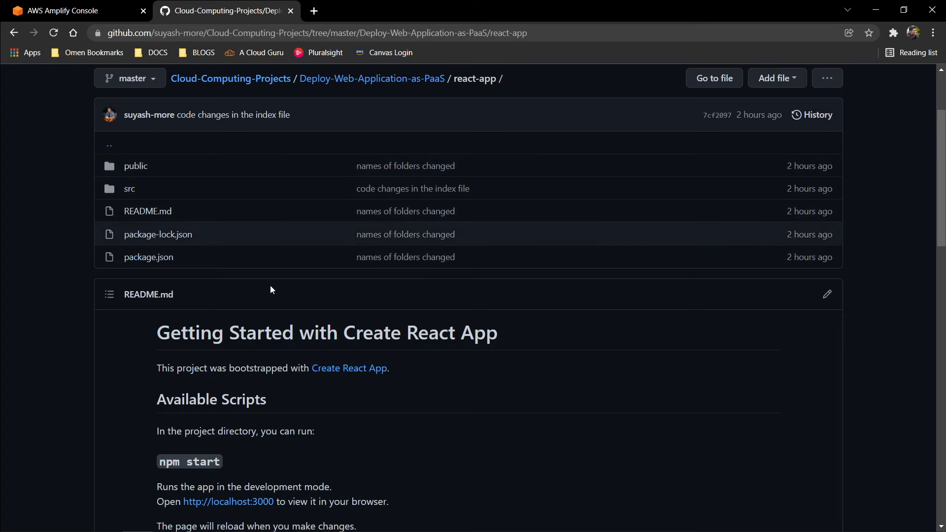
{"action": "scroll", "coordinate": [276, 286], "scroll_direction": "up", "scroll_amount": 2}
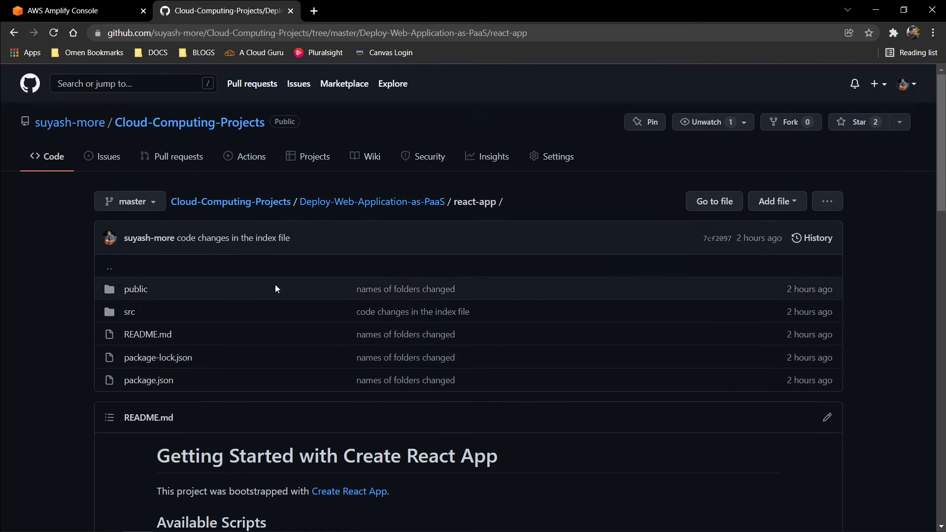
Step: Return to the AWS Management Console home, search the services for "aws amplify" and open AWS Amplify
{"action": "left_click", "coordinate": [77, 10]}
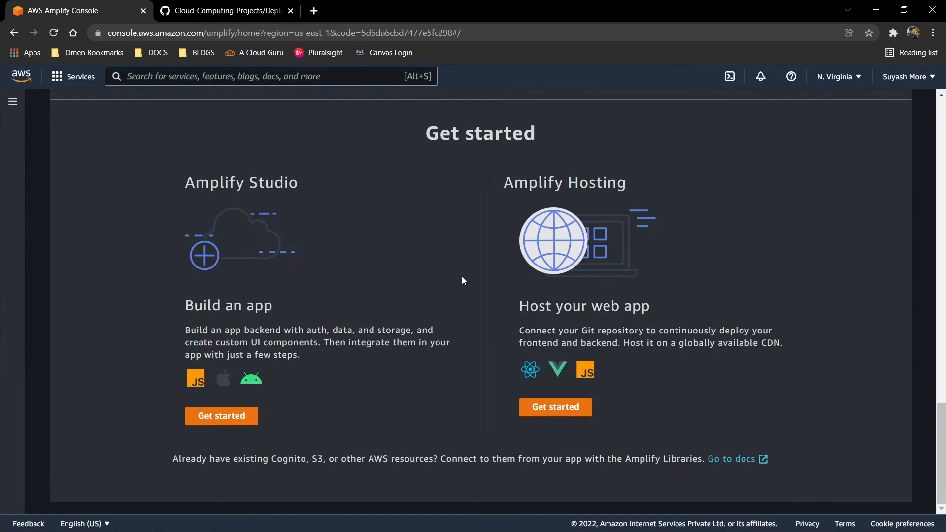
{"action": "scroll", "coordinate": [462, 277], "scroll_direction": "up", "scroll_amount": 20}
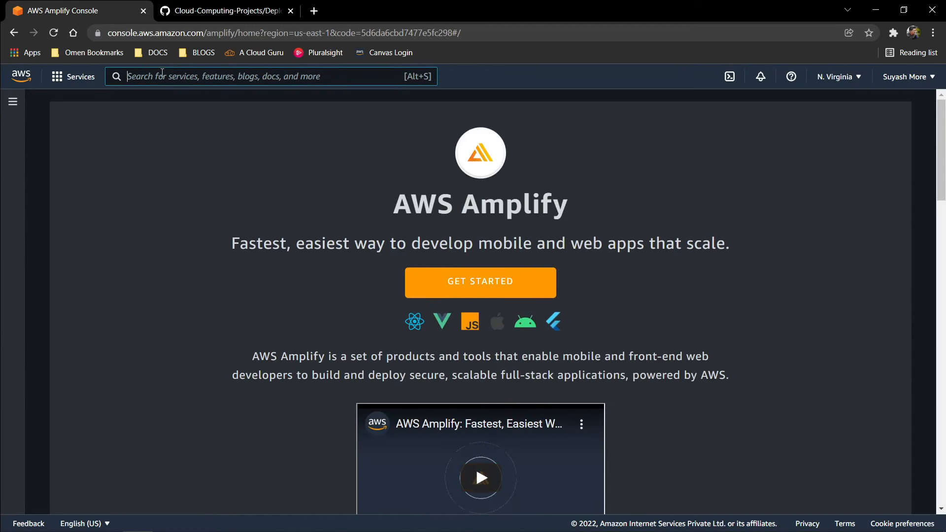
{"action": "left_click", "coordinate": [23, 78]}
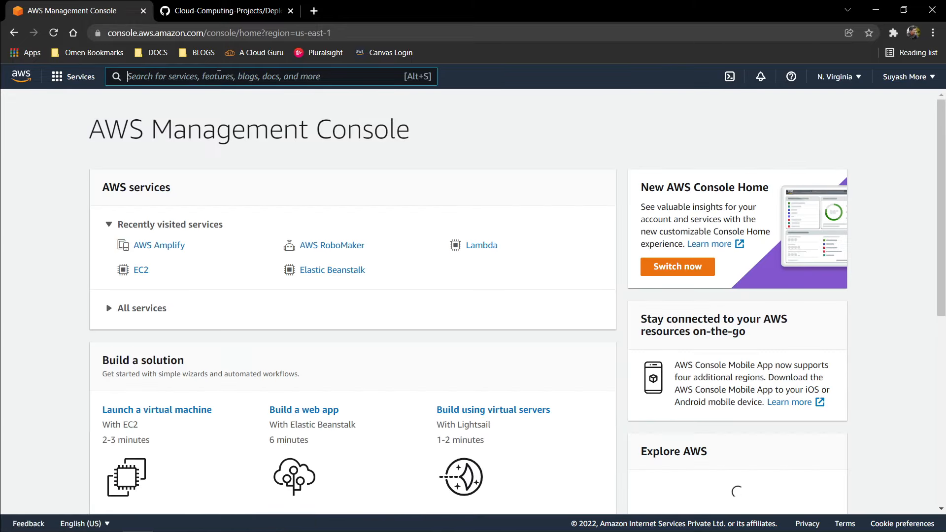
{"action": "left_click", "coordinate": [219, 75]}
{"action": "type", "text": "aws amp"}
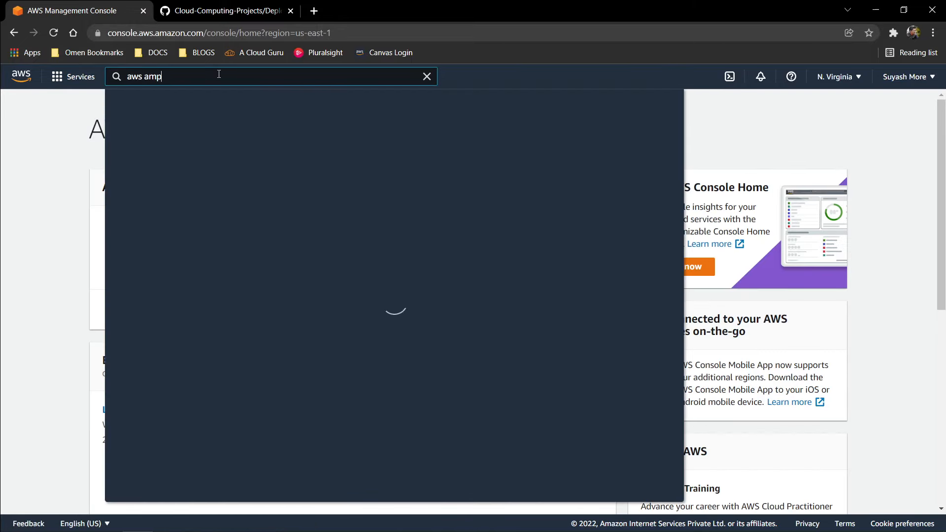
{"action": "type", "text": "lify"}
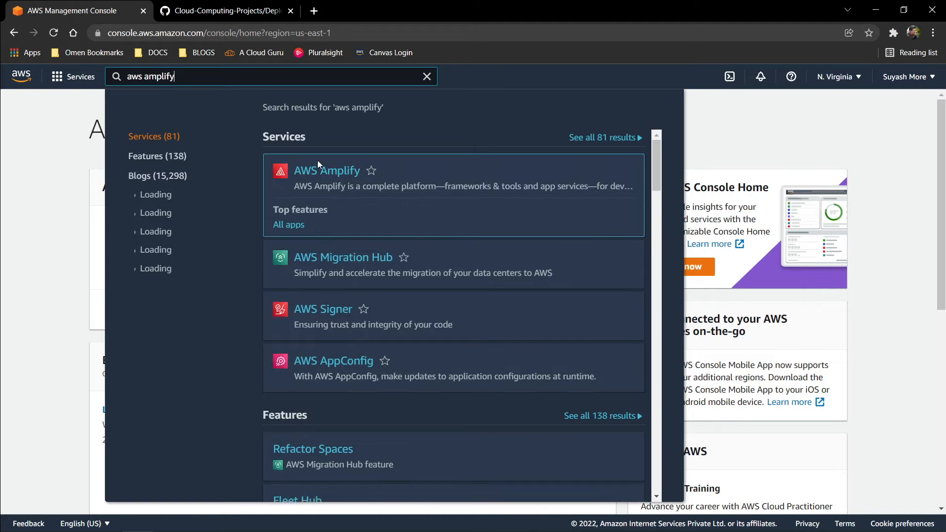
{"action": "left_click", "coordinate": [327, 172]}
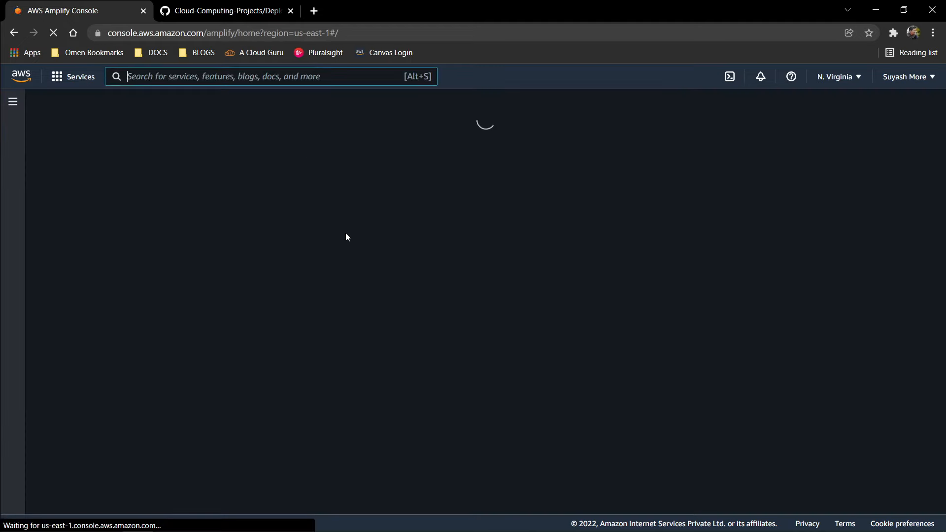
Step: Start hosting a web app with Amplify Hosting and choose GitHub as the existing code source
{"action": "scroll", "coordinate": [510, 262], "scroll_direction": "down", "scroll_amount": 15}
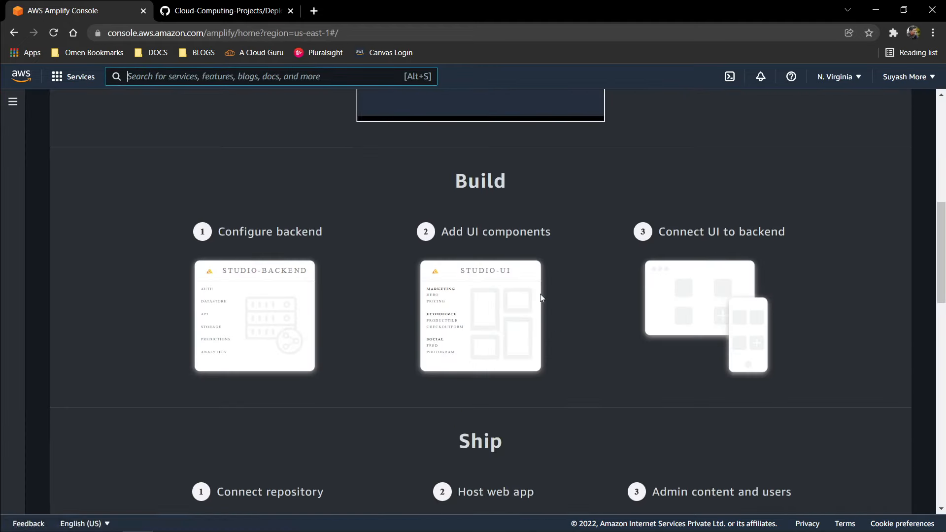
{"action": "scroll", "coordinate": [552, 312], "scroll_direction": "down", "scroll_amount": 6}
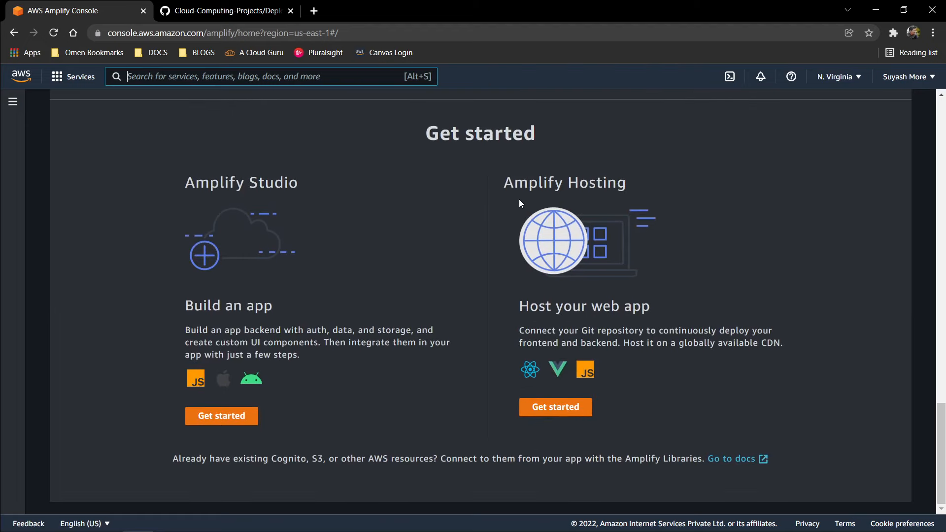
{"action": "left_click_drag", "start_coordinate": [512, 180], "coordinate": [685, 189]}
{"action": "left_click", "coordinate": [193, 190]}
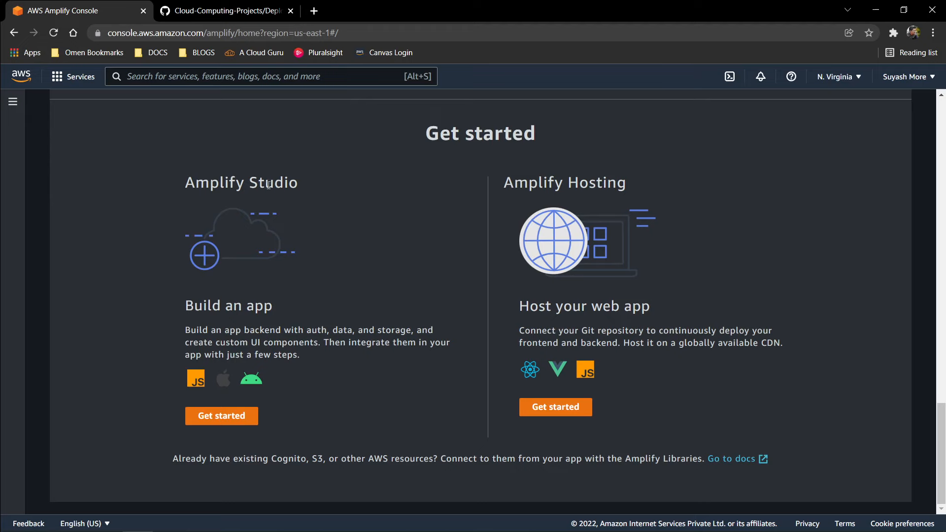
{"action": "left_click", "coordinate": [556, 407]}
{"action": "left_click", "coordinate": [172, 273]}
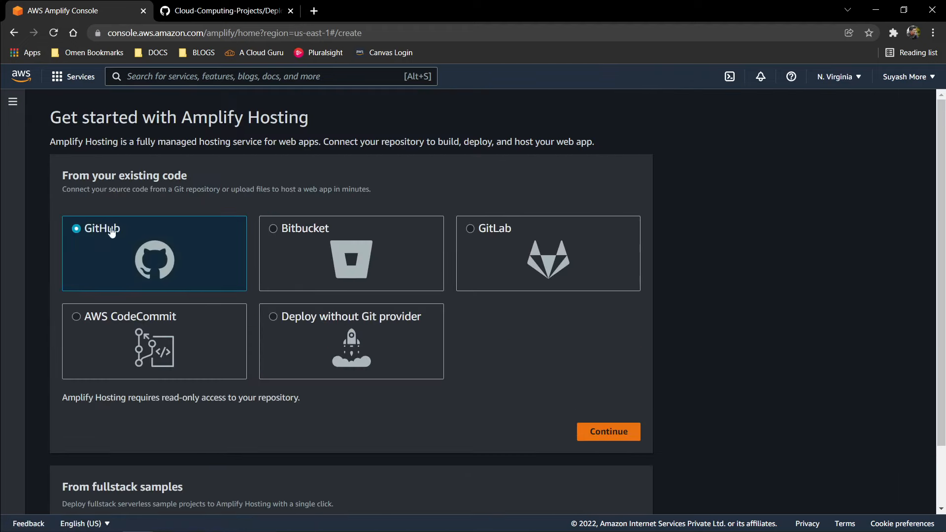
Step: Check the react-app folder on GitHub, continue with GitHub as the source provider and reselect it when Amplify Hosting reloads
{"action": "left_click", "coordinate": [231, 6]}
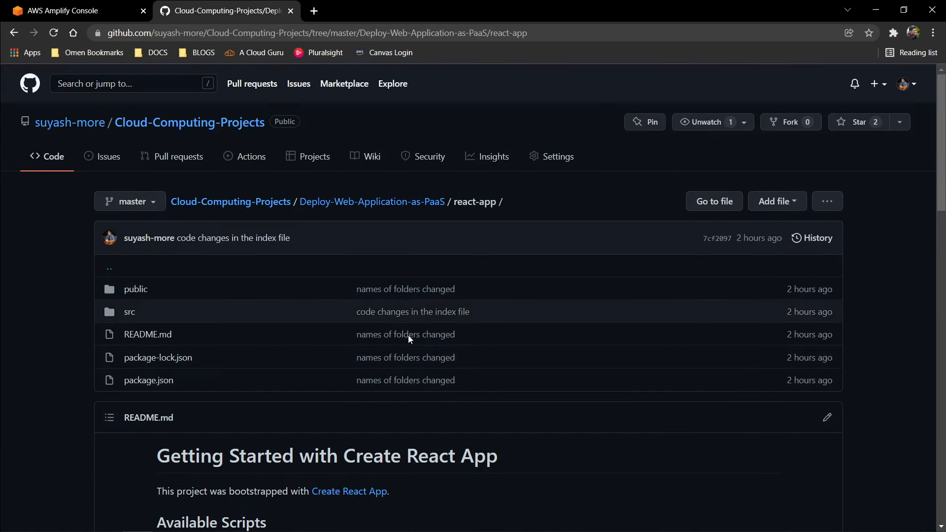
{"action": "left_click", "coordinate": [74, 10]}
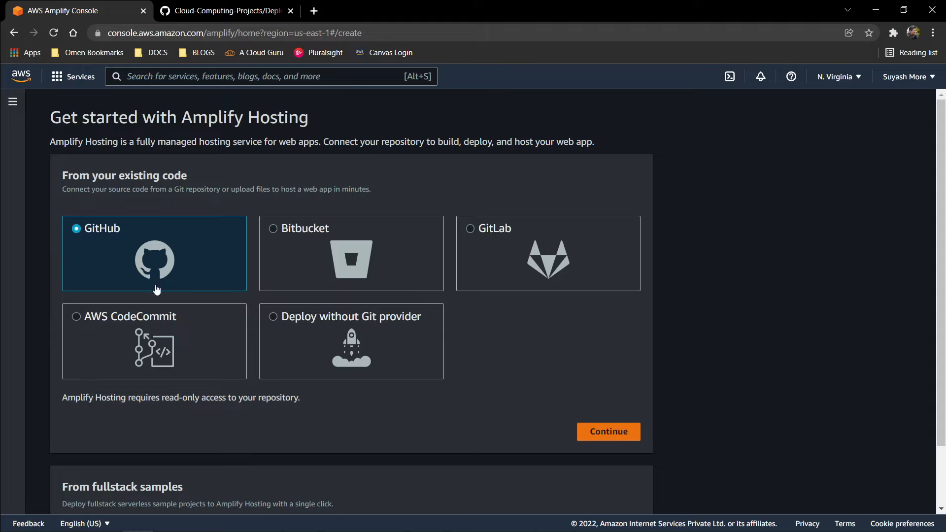
{"action": "scroll", "coordinate": [190, 274], "scroll_direction": "down", "scroll_amount": 2}
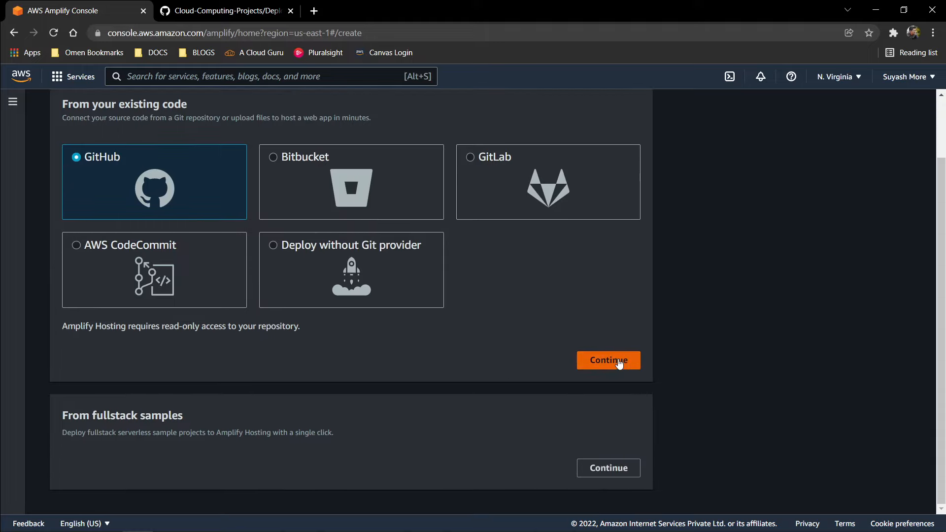
{"action": "left_click", "coordinate": [619, 363]}
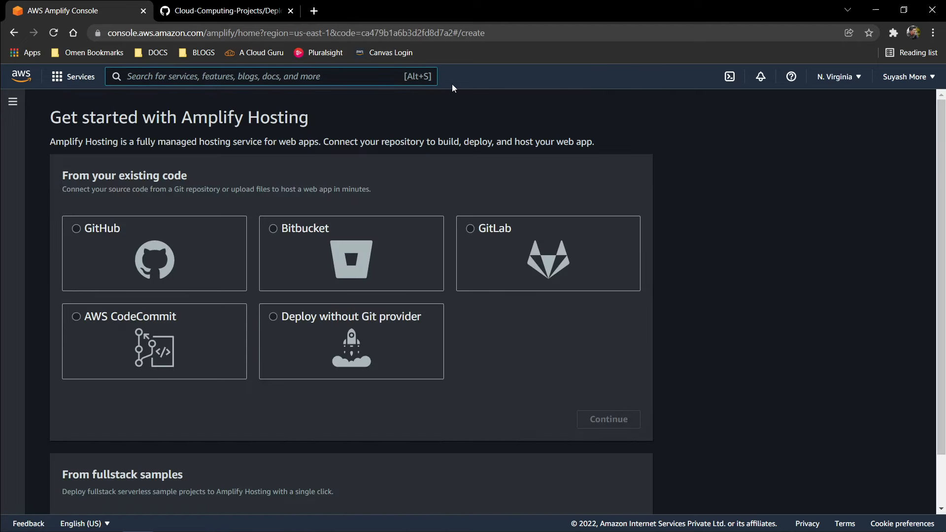
{"action": "left_click", "coordinate": [190, 250]}
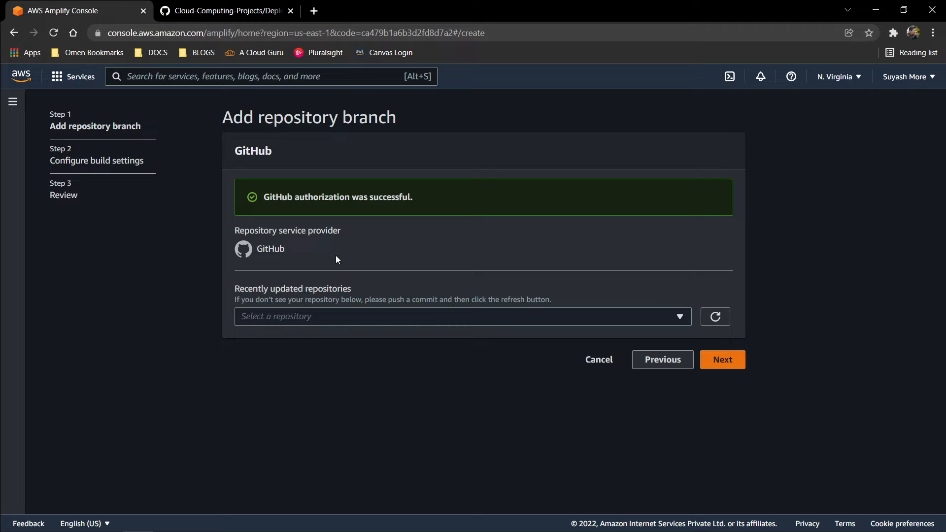
Step: Select the Cloud-Computing-Projects repository for hosting and check its root page on GitHub
{"action": "left_click", "coordinate": [300, 326]}
{"action": "left_click", "coordinate": [200, 297]}
{"action": "left_click", "coordinate": [303, 321]}
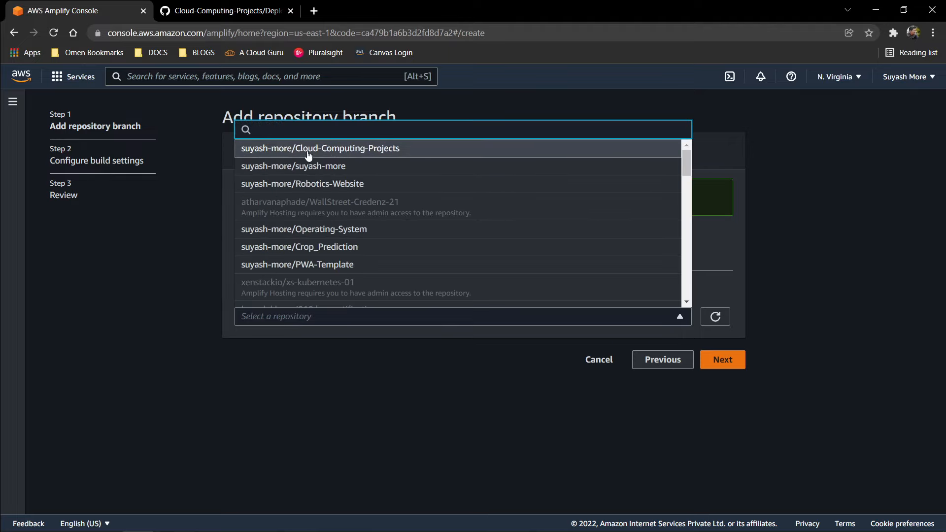
{"action": "left_click", "coordinate": [345, 151]}
{"action": "left_click", "coordinate": [227, 10]}
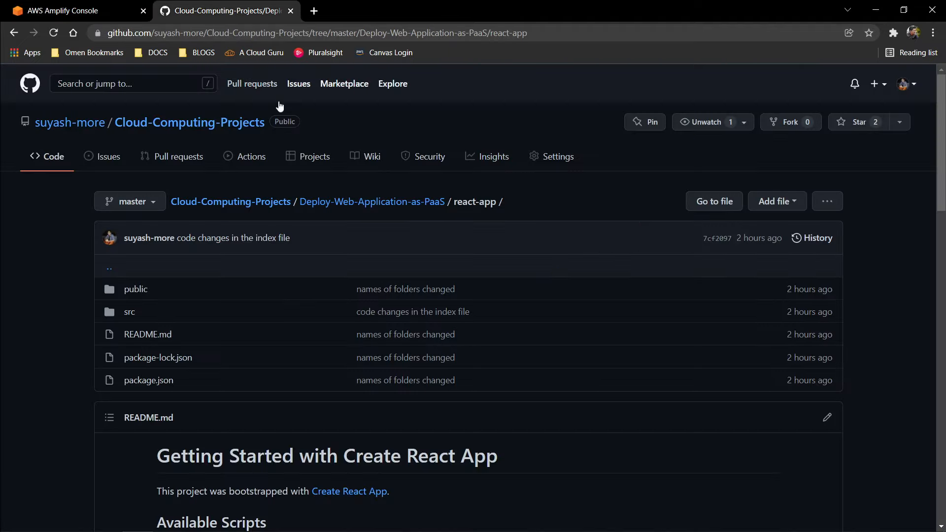
{"action": "left_click", "coordinate": [170, 123]}
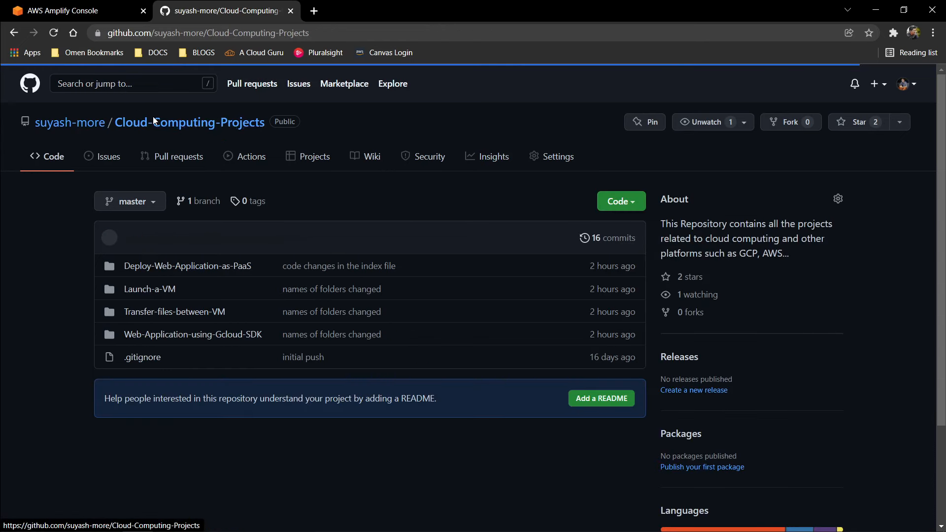
{"action": "left_click", "coordinate": [81, 9]}
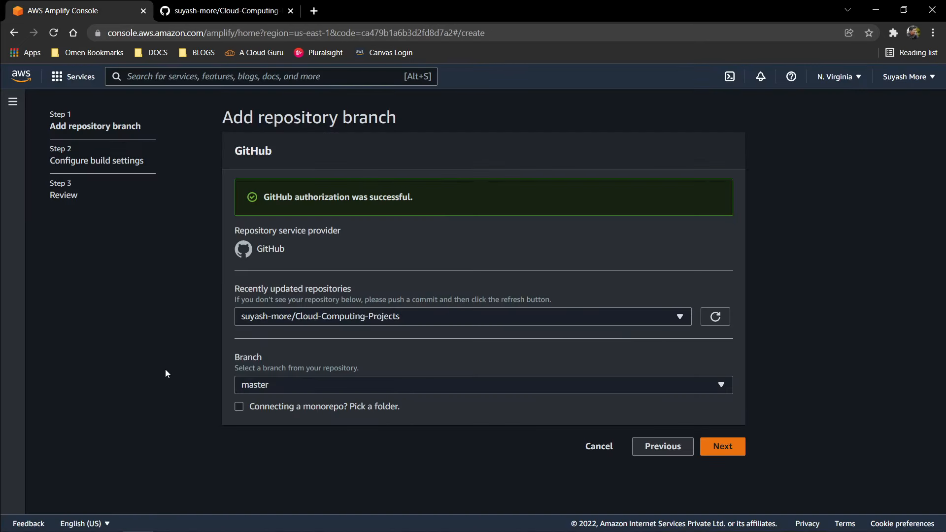
Step: Use the master branch and enable the option for connecting a monorepo folder
{"action": "left_click", "coordinate": [267, 390]}
{"action": "left_click", "coordinate": [259, 425]}
{"action": "left_click", "coordinate": [256, 407]}
{"action": "scroll", "coordinate": [290, 421], "scroll_direction": "down", "scroll_amount": 1}
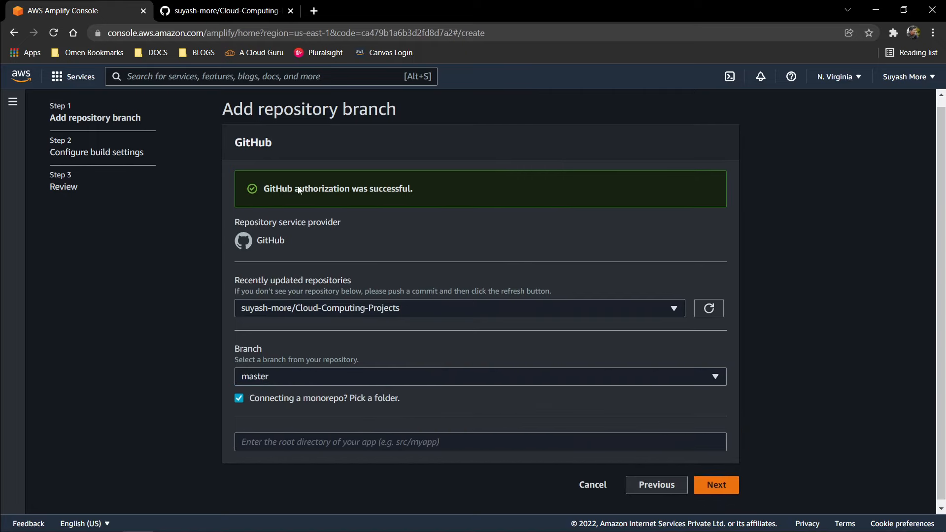
Step: Set the app's root directory to Deploy-Web-Application-as-PaaS/react-app, copying the path from the react-app folder on GitHub
{"action": "left_click", "coordinate": [226, 10]}
{"action": "left_click", "coordinate": [168, 271]}
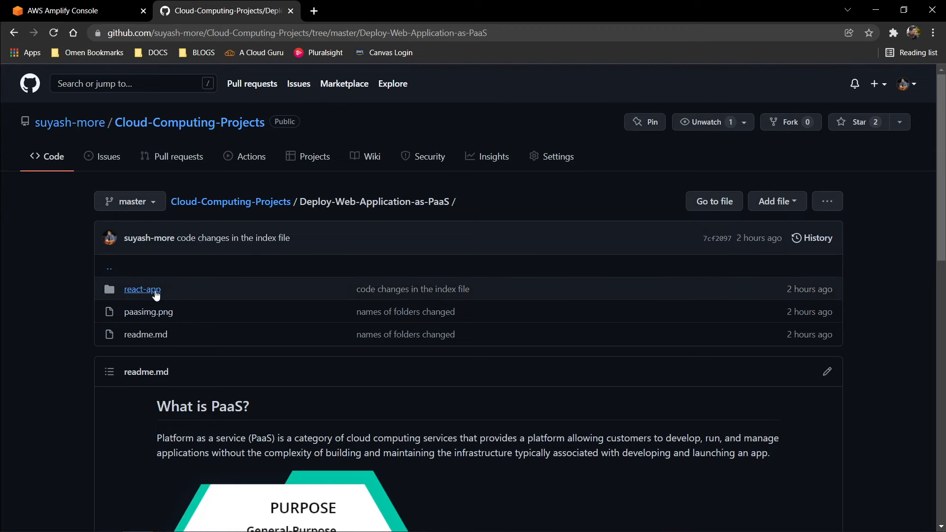
{"action": "left_click", "coordinate": [153, 292]}
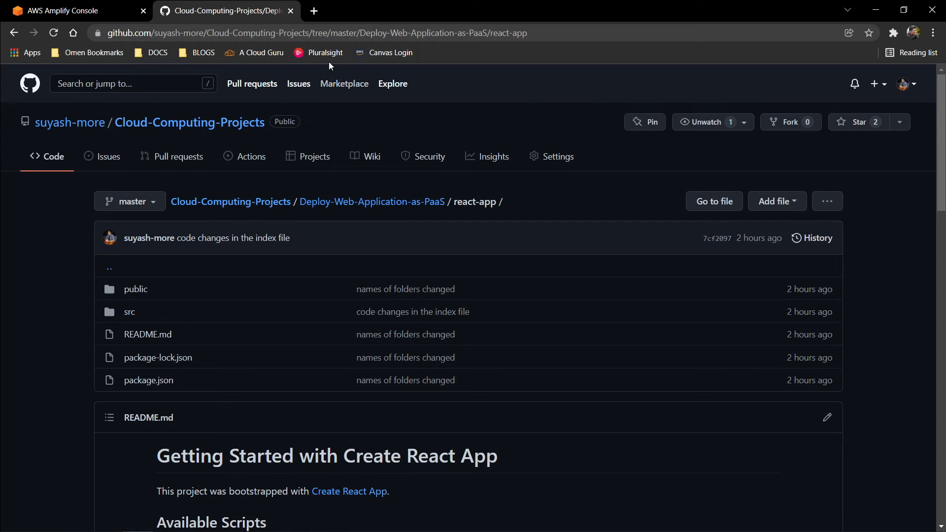
{"action": "left_click", "coordinate": [118, 10]}
{"action": "left_click", "coordinate": [307, 437]}
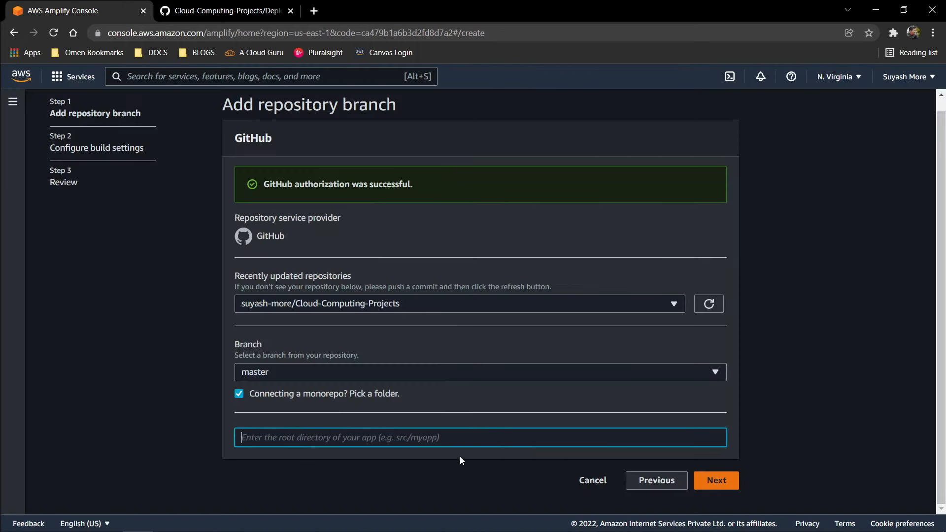
{"action": "left_click", "coordinate": [230, 6]}
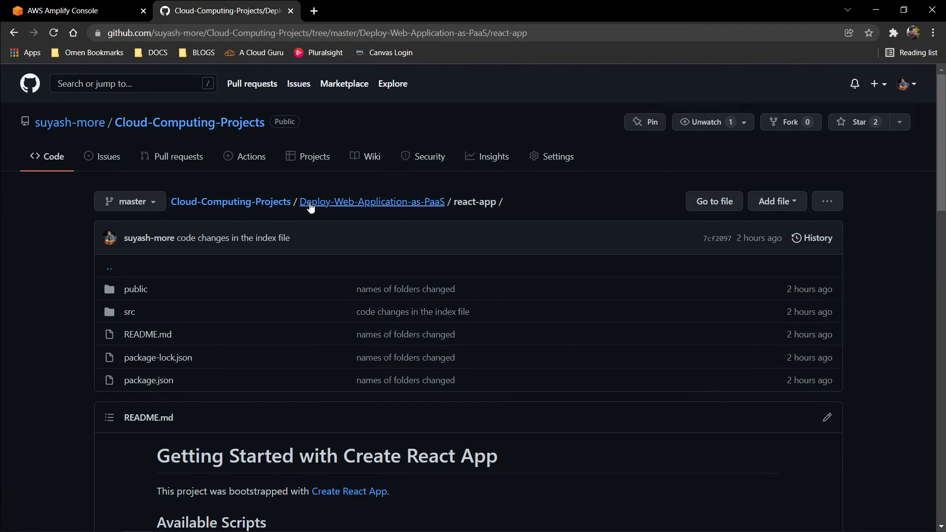
{"action": "left_click_drag", "start_coordinate": [496, 204], "coordinate": [303, 208]}
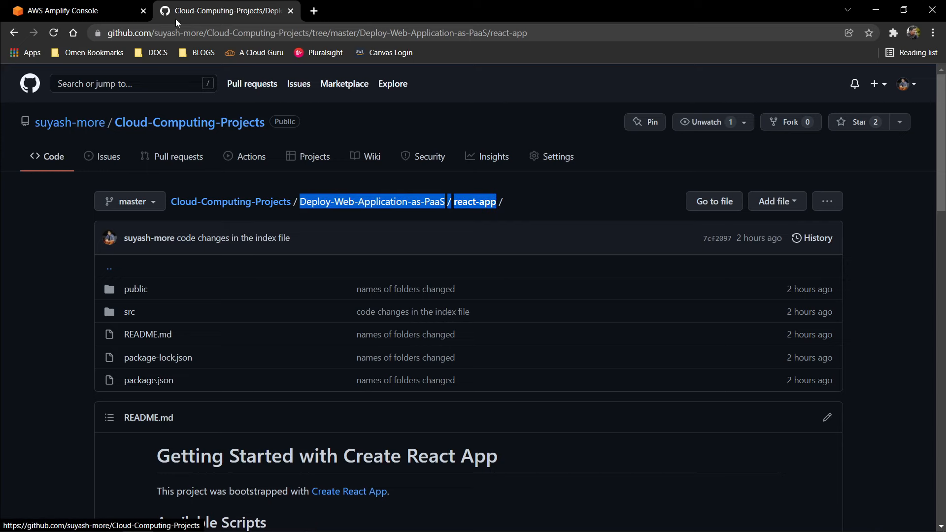
{"action": "left_click", "coordinate": [74, 10]}
{"action": "type", "text": "Deploy-Web-Application-as-PaaS/react-app"}
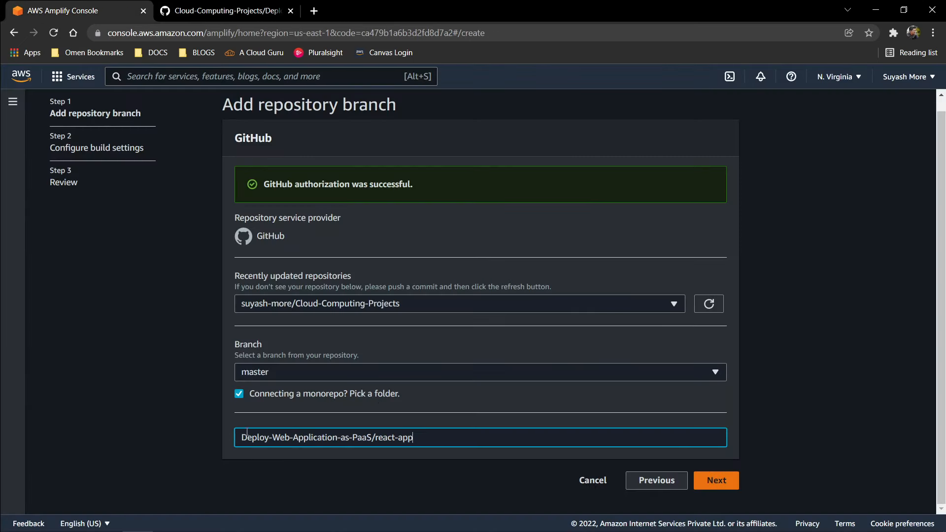
{"action": "left_click", "coordinate": [172, 423]}
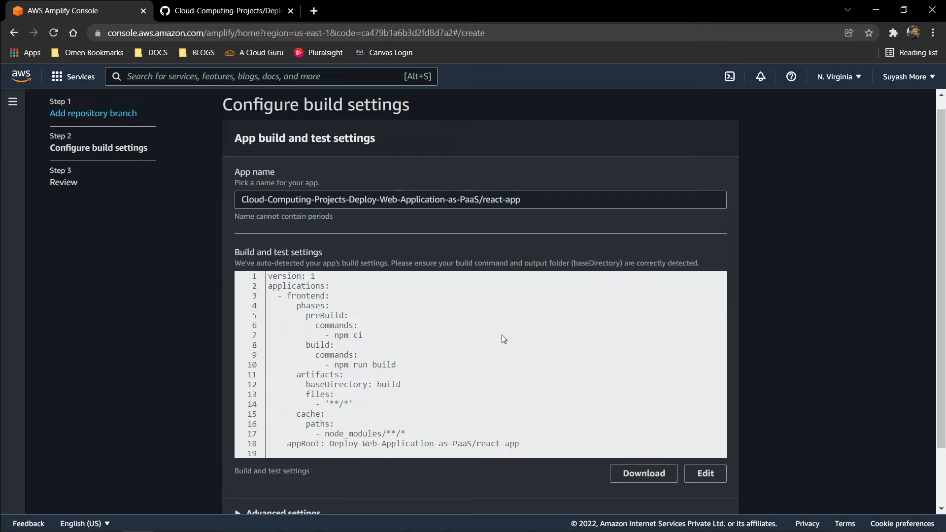
Step: Review the app name and auto-detected build and test settings, and accept them to reach the final review
{"action": "scroll", "coordinate": [501, 335], "scroll_direction": "down", "scroll_amount": 2}
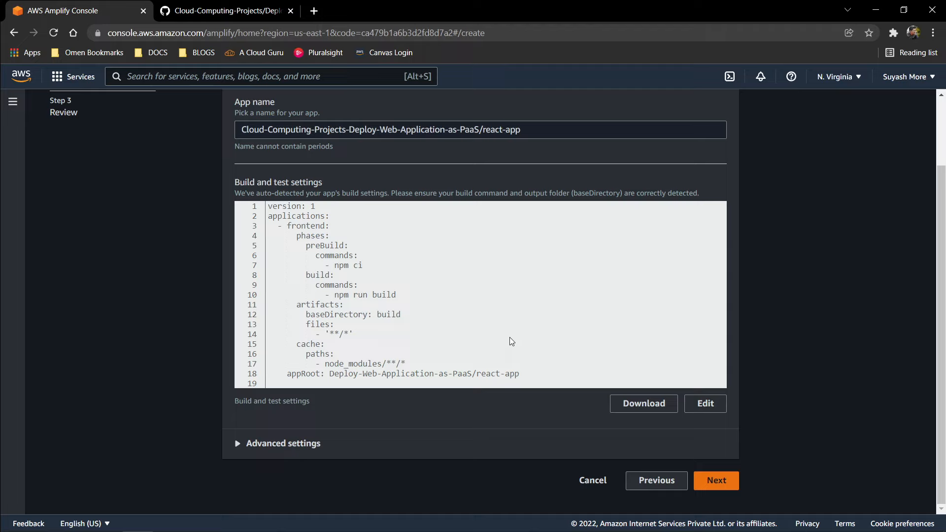
{"action": "scroll", "coordinate": [509, 338], "scroll_direction": "up", "scroll_amount": 1}
{"action": "scroll", "coordinate": [510, 338], "scroll_direction": "up", "scroll_amount": 1}
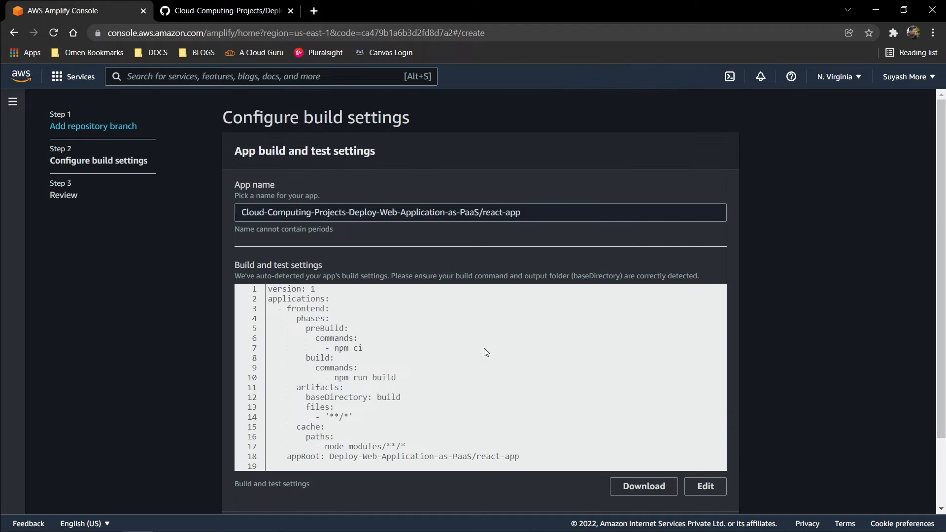
{"action": "scroll", "coordinate": [615, 392], "scroll_direction": "down", "scroll_amount": 2}
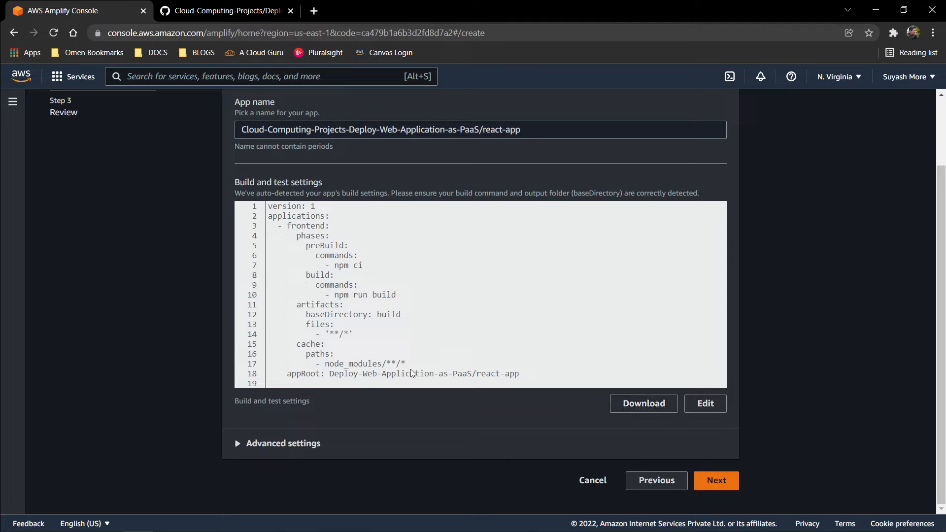
{"action": "scroll", "coordinate": [410, 369], "scroll_direction": "up", "scroll_amount": 2}
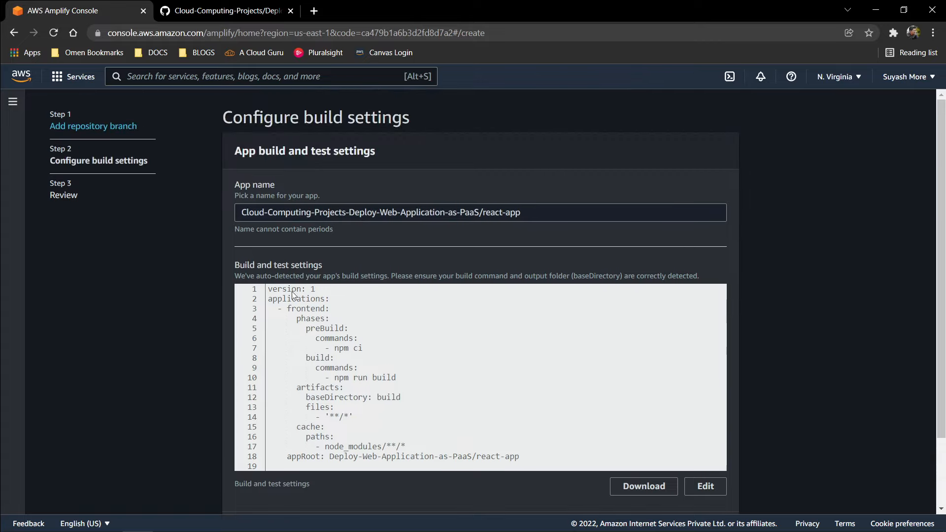
{"action": "scroll", "coordinate": [527, 460], "scroll_direction": "down", "scroll_amount": 2}
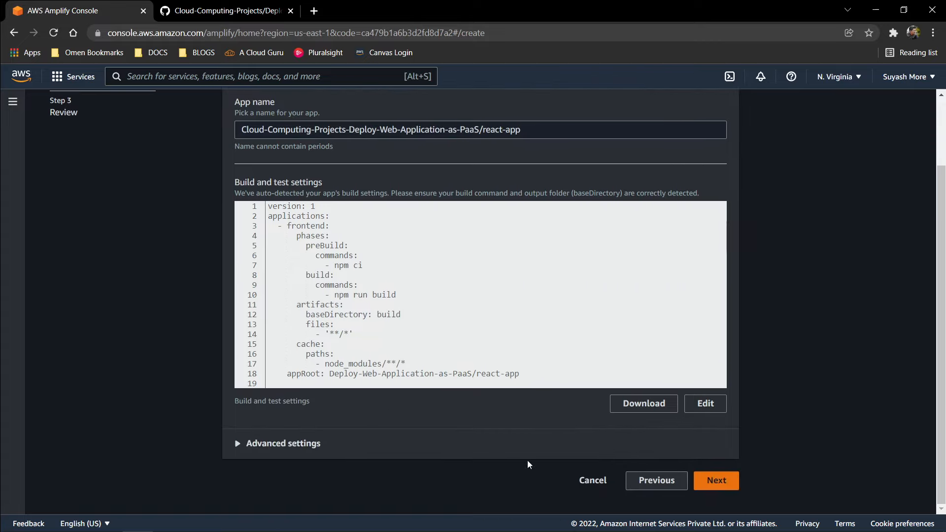
{"action": "left_click", "coordinate": [713, 485]}
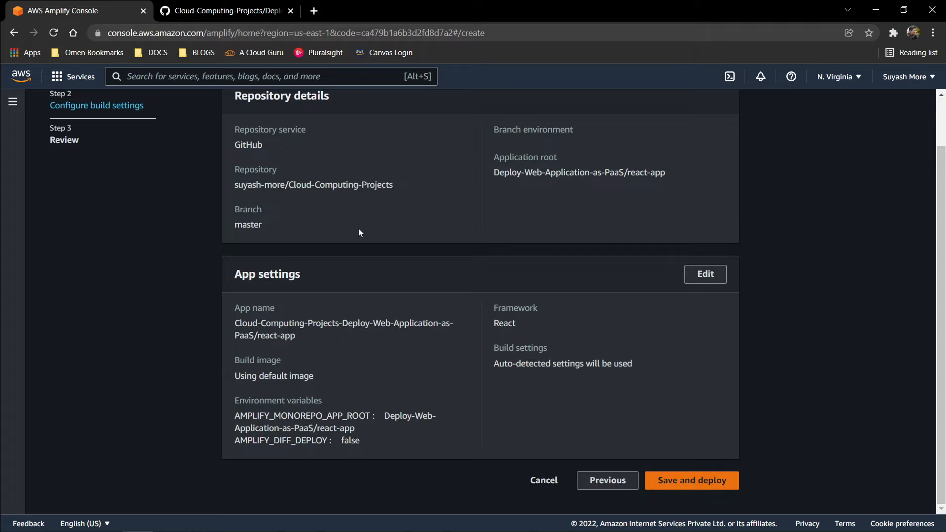
Step: Review the repository details and app settings, save and deploy the app, and check its deployment progress
{"action": "scroll", "coordinate": [345, 251], "scroll_direction": "up", "scroll_amount": 2}
{"action": "scroll", "coordinate": [480, 324], "scroll_direction": "down", "scroll_amount": 2}
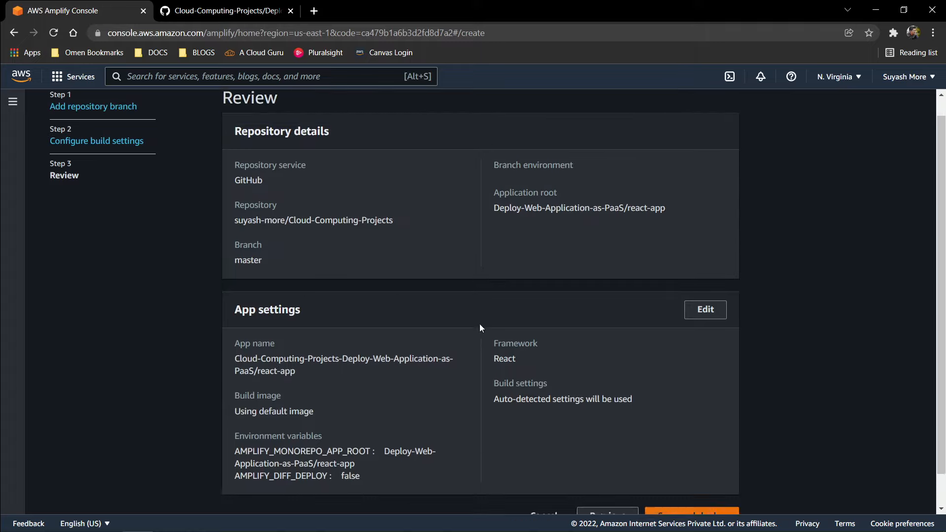
{"action": "left_click", "coordinate": [722, 478]}
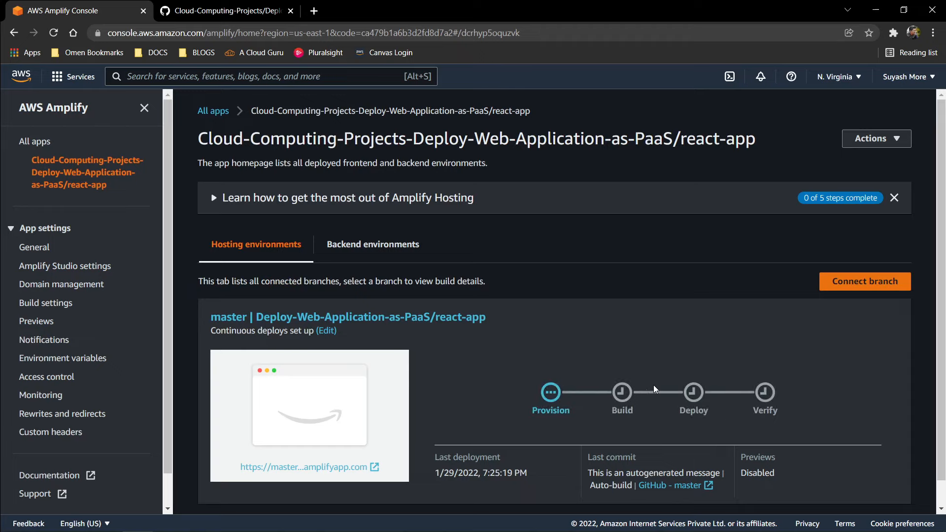
{"action": "scroll", "coordinate": [613, 307], "scroll_direction": "down", "scroll_amount": 1}
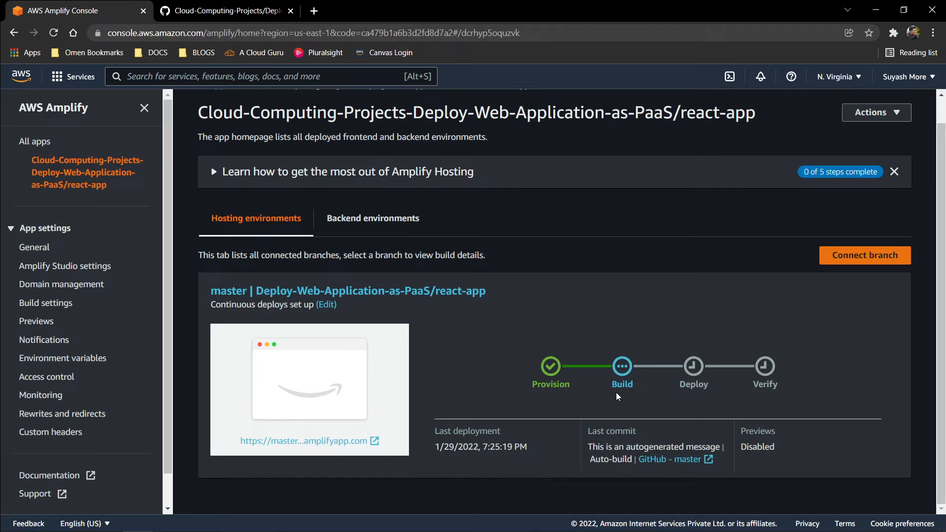
Step: Monitor the master branch's deployment stages in the Amplify console, revisiting the react-app source folder on GitHub in between
{"action": "scroll", "coordinate": [663, 239], "scroll_direction": "up", "scroll_amount": 1}
{"action": "scroll", "coordinate": [662, 324], "scroll_direction": "down", "scroll_amount": 1}
{"action": "left_click", "coordinate": [261, 10]}
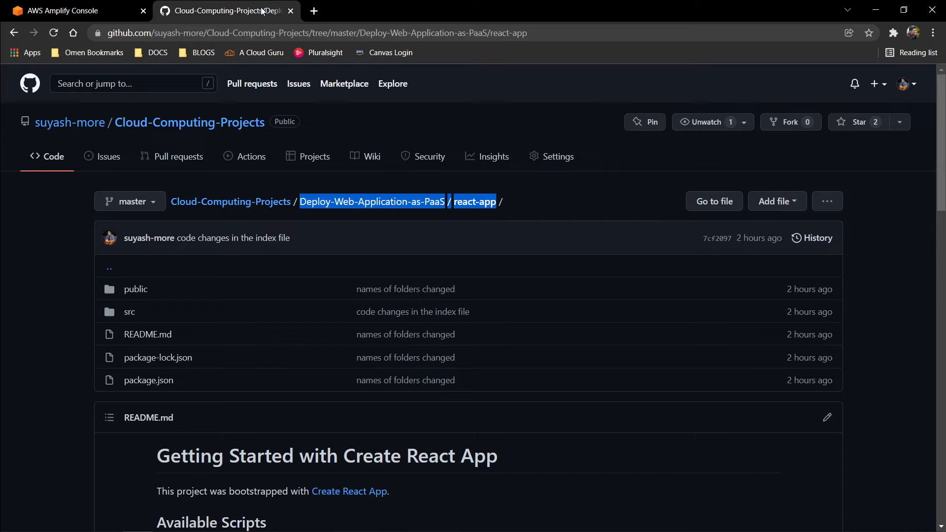
{"action": "left_click", "coordinate": [626, 219]}
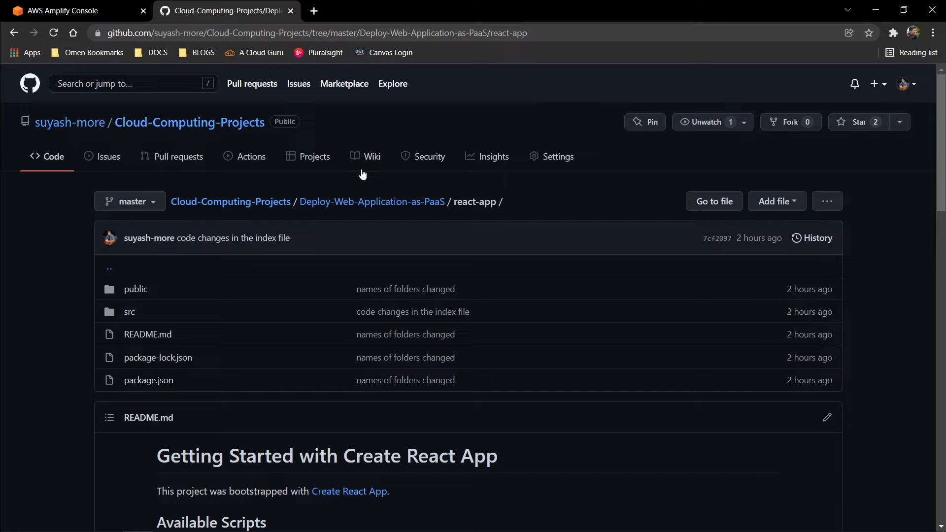
{"action": "left_click", "coordinate": [121, 9]}
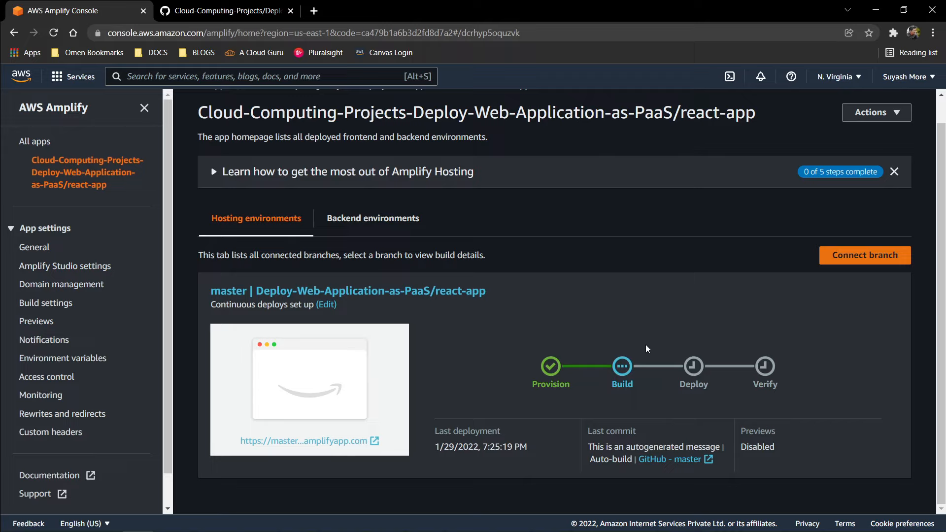
{"action": "scroll", "coordinate": [548, 176], "scroll_direction": "up", "scroll_amount": 1}
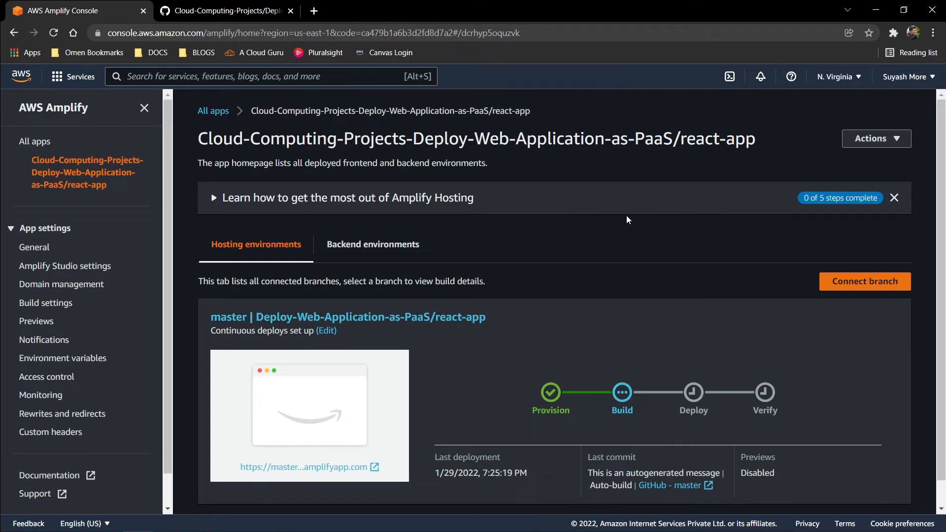
{"action": "scroll", "coordinate": [627, 220], "scroll_direction": "down", "scroll_amount": 1}
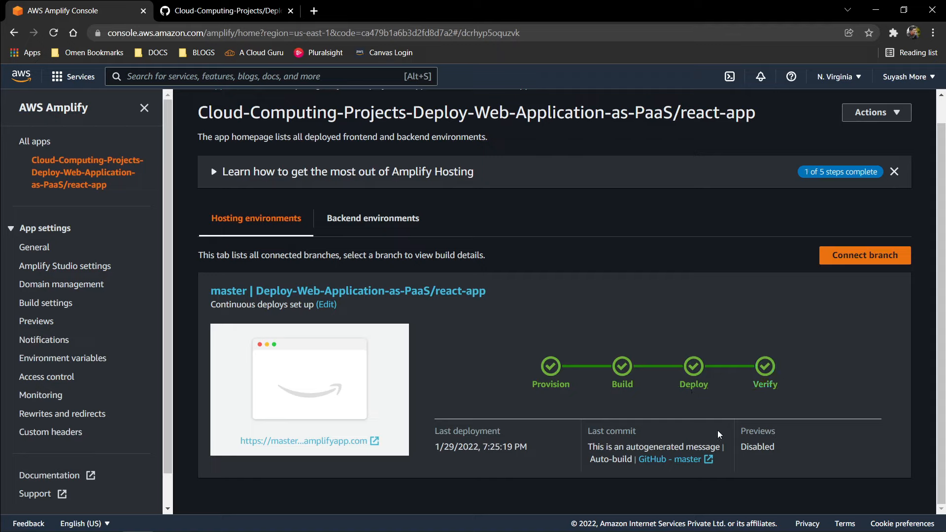
Step: Open the deployed master branch site from its amplifyapp.com link and check the text on the React page
{"action": "left_click", "coordinate": [300, 444]}
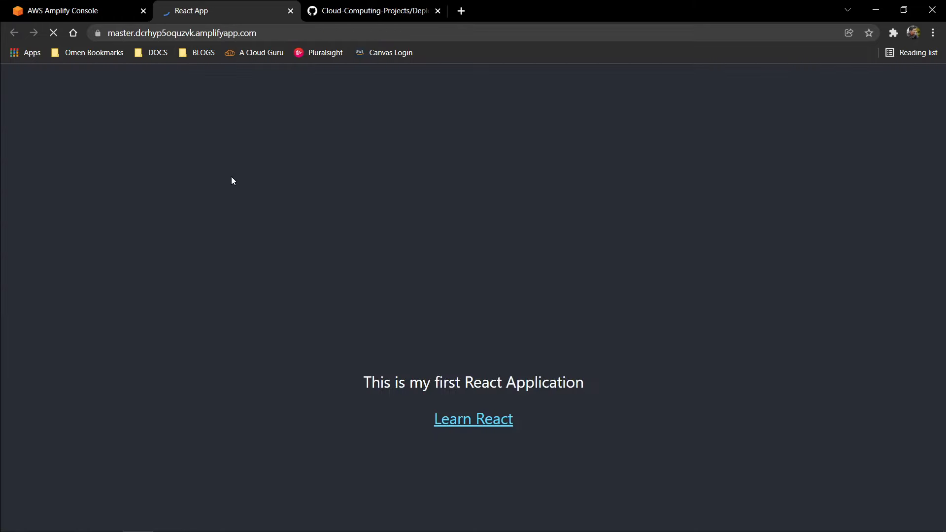
{"action": "left_click_drag", "start_coordinate": [363, 384], "coordinate": [663, 392]}
{"action": "left_click", "coordinate": [700, 395]}
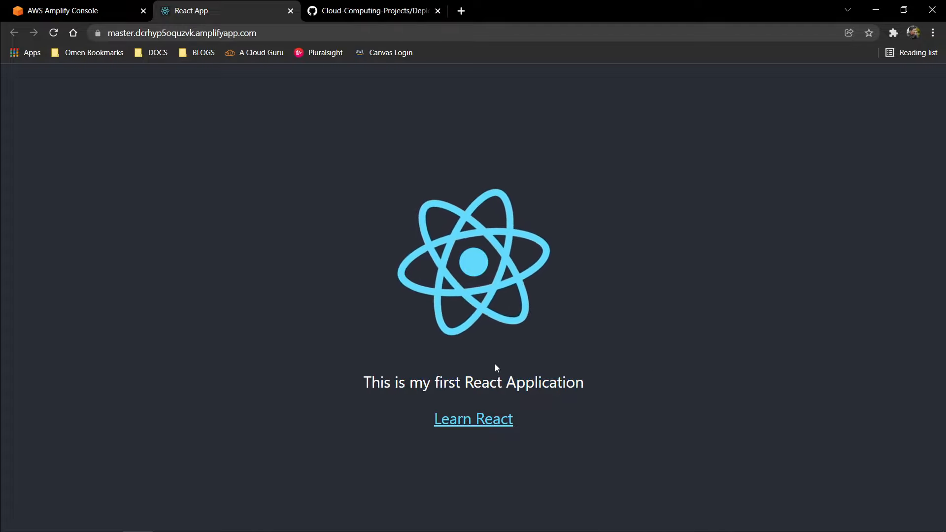
{"action": "left_click_drag", "start_coordinate": [363, 383], "coordinate": [613, 389]}
{"action": "left_click", "coordinate": [639, 402]}
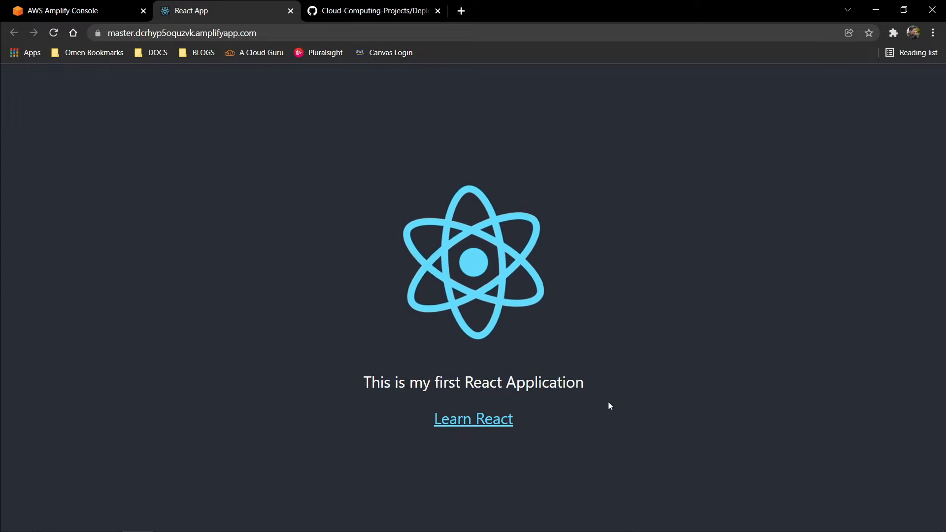
Step: Review the completed deployment stages in the Amplify console alongside the live React app, finishing on the live app
{"action": "left_click", "coordinate": [58, 9]}
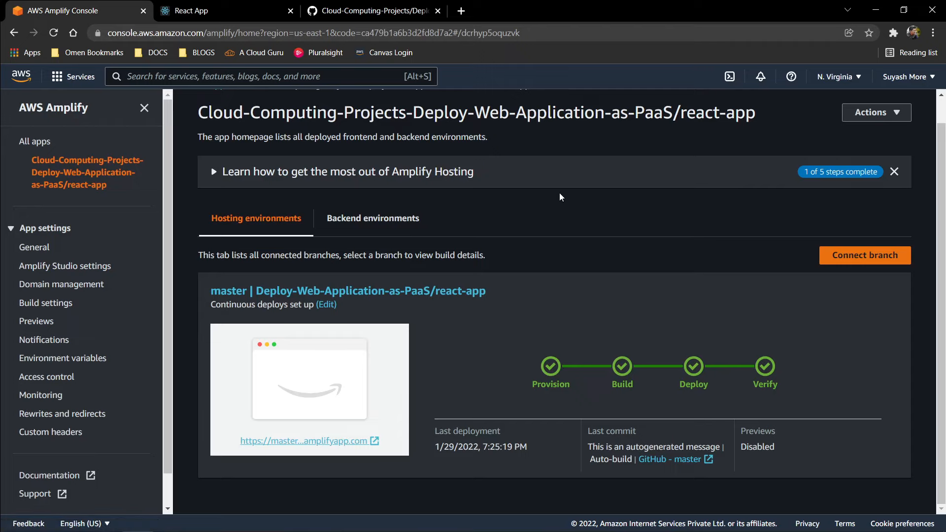
{"action": "scroll", "coordinate": [599, 200], "scroll_direction": "up", "scroll_amount": 1}
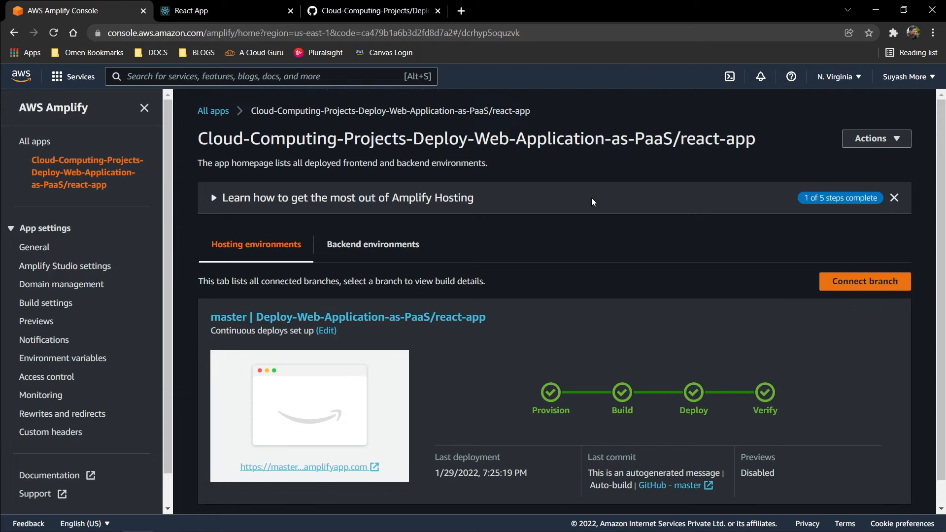
{"action": "scroll", "coordinate": [591, 196], "scroll_direction": "down", "scroll_amount": 1}
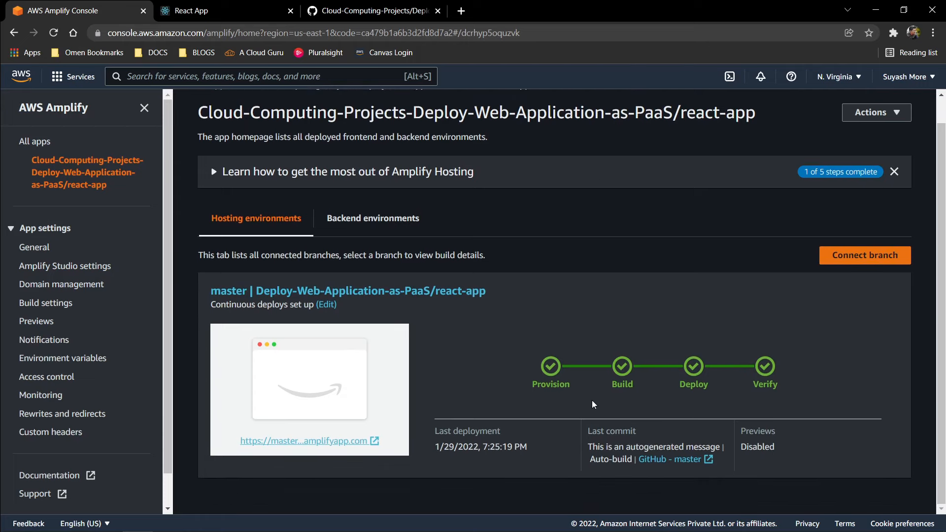
{"action": "left_click", "coordinate": [216, 14]}
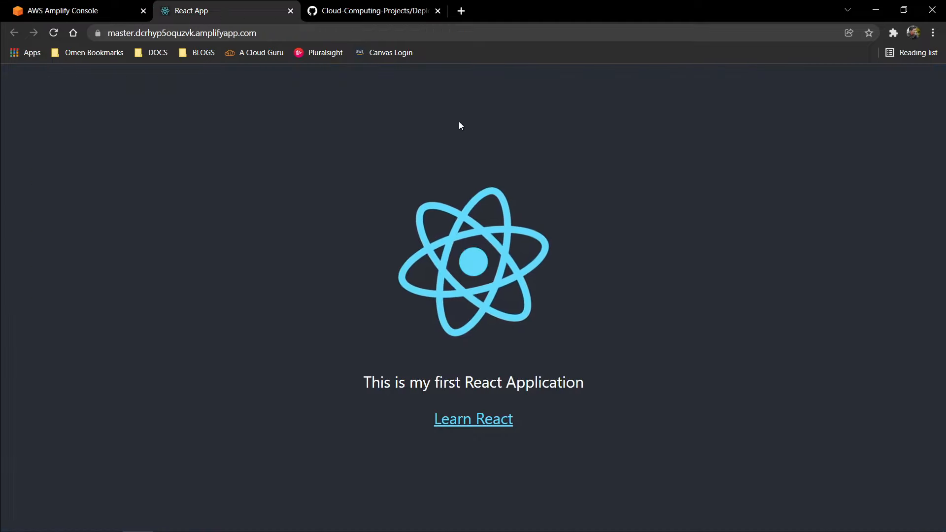
{"action": "left_click", "coordinate": [52, 5]}
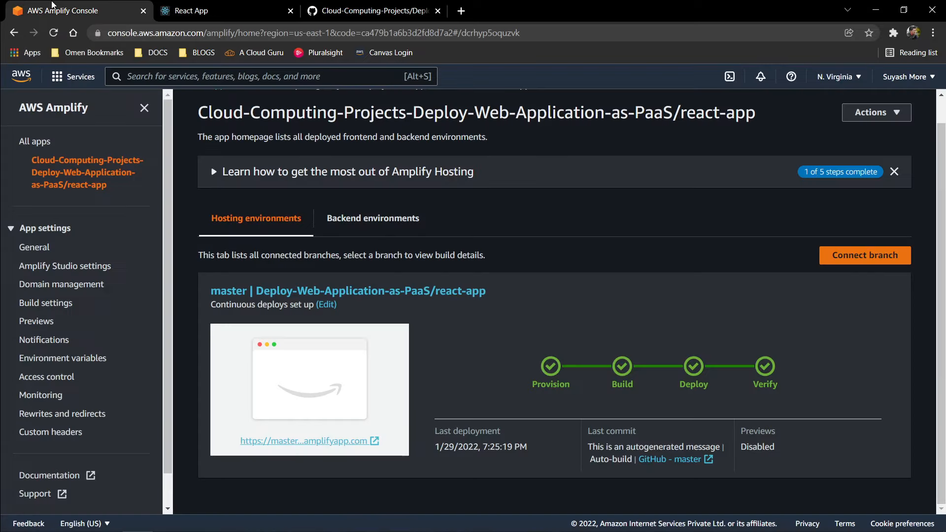
{"action": "left_click", "coordinate": [271, 10]}
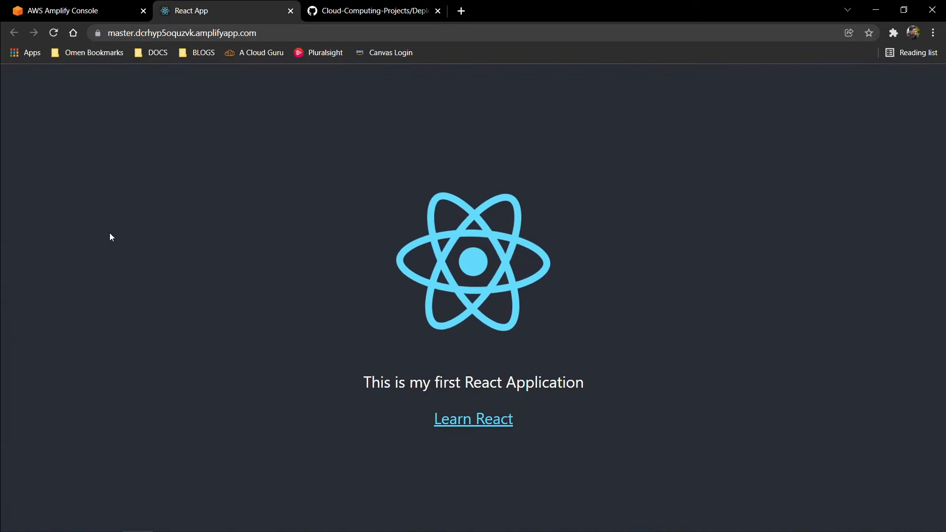